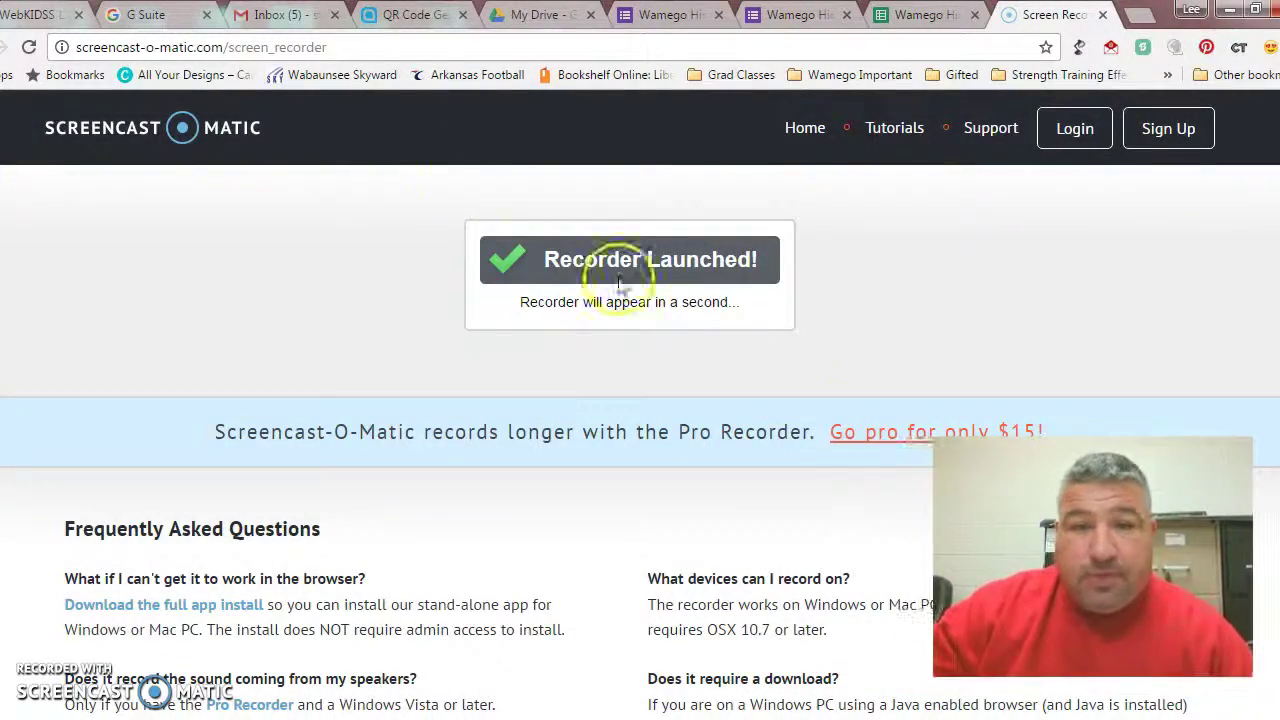
# Step: On the Wamego High School Hall Pass form, enter the student's first and last name, choose Bathroom as destination, and continue to Instructor Information
pyautogui.click(800, 16)
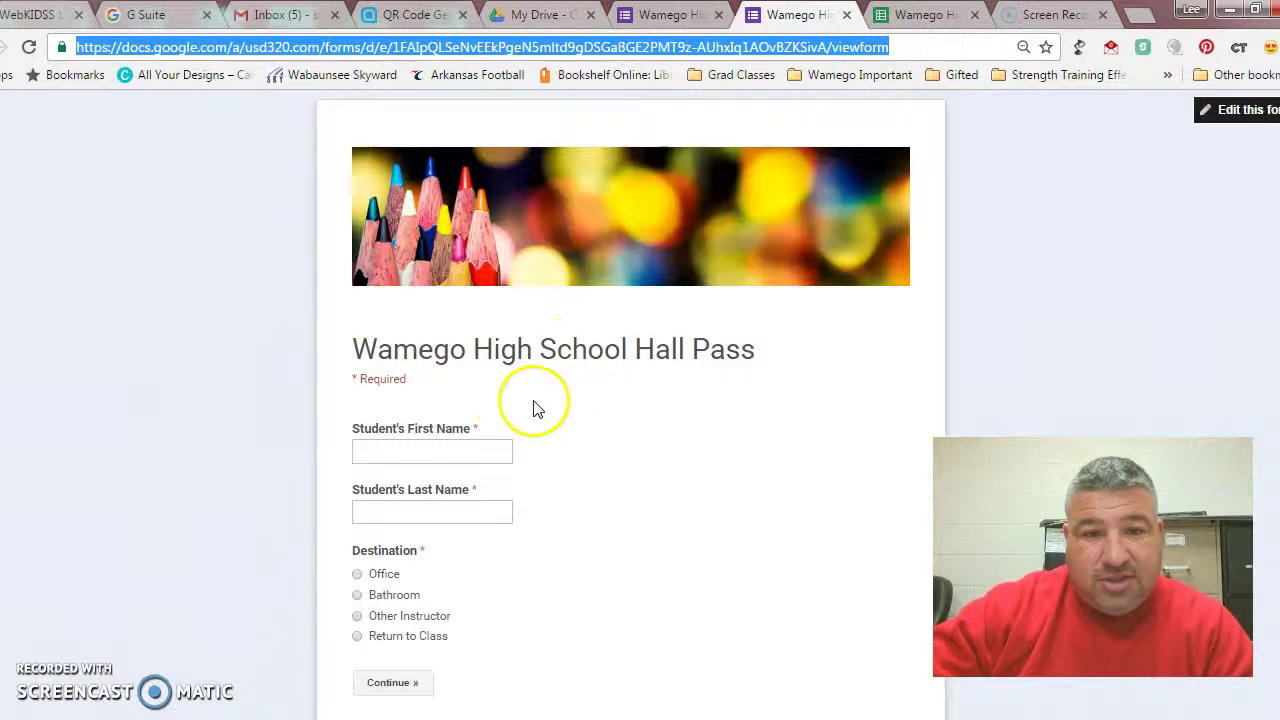
pyautogui.scroll(-1, 540, 412)
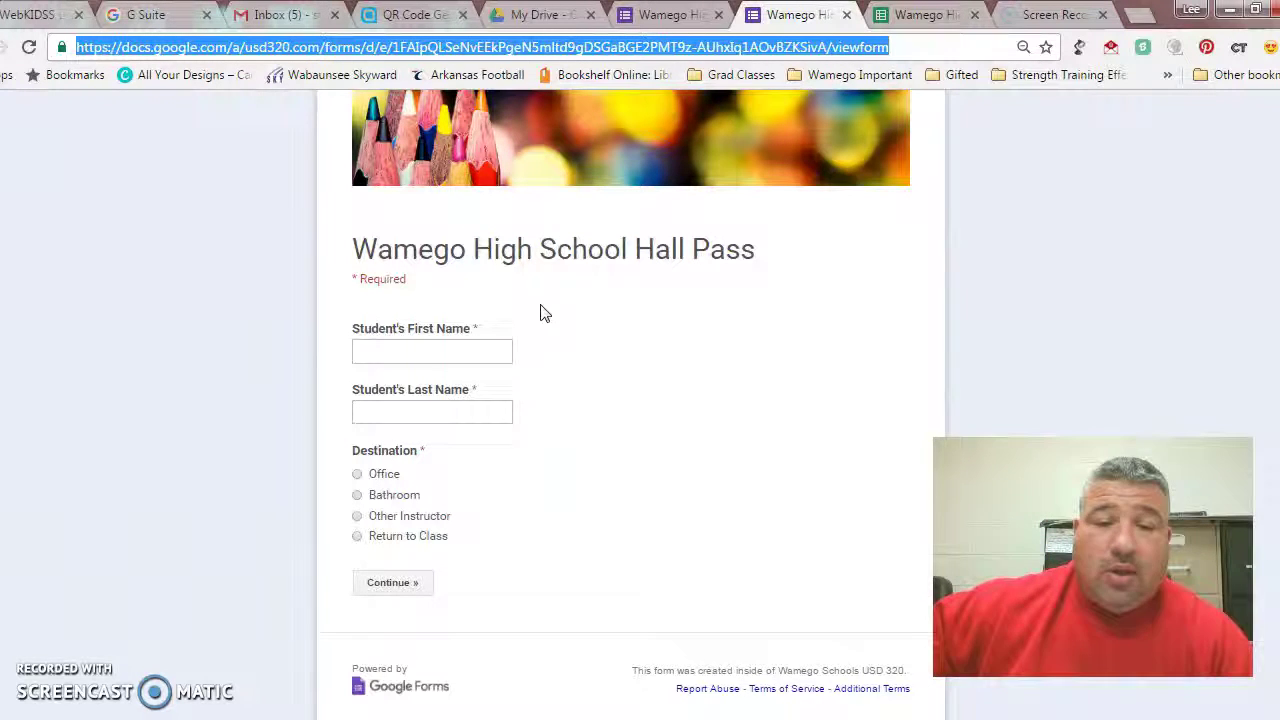
pyautogui.click(395, 350)
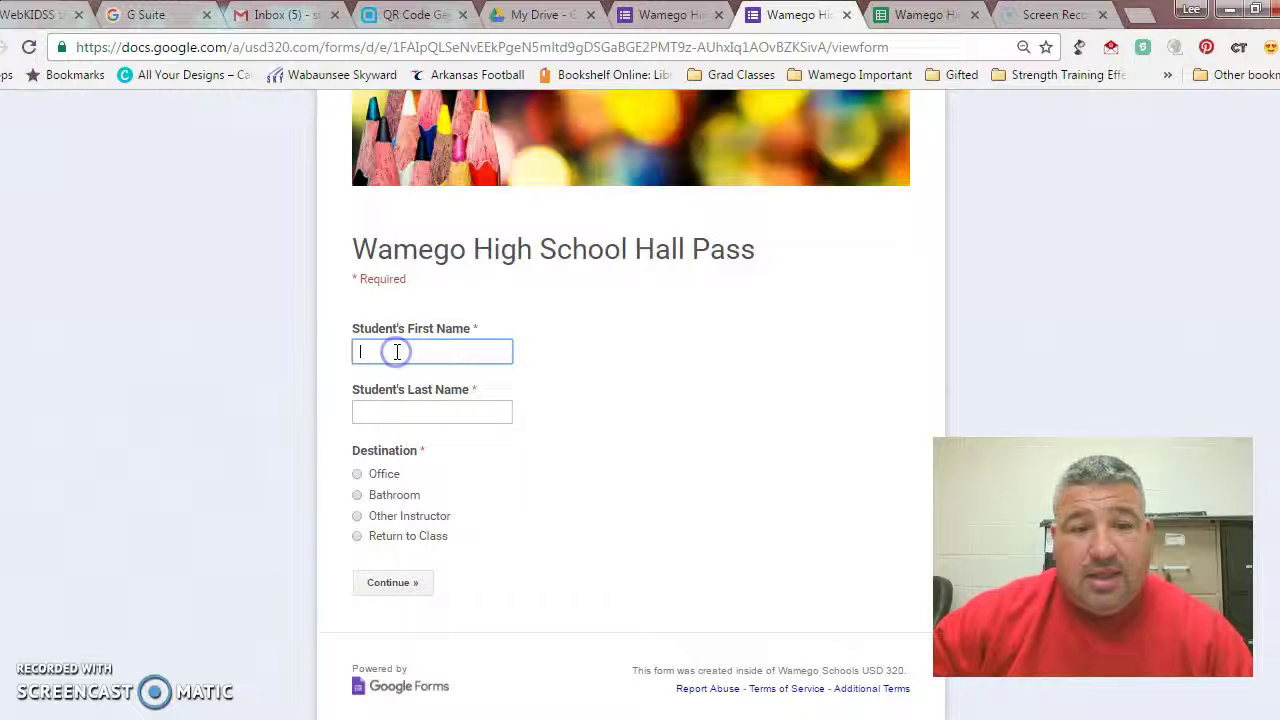
pyautogui.write('Lee')
pyautogui.press('Tab')
pyautogui.write('W')
pyautogui.press('Tab')
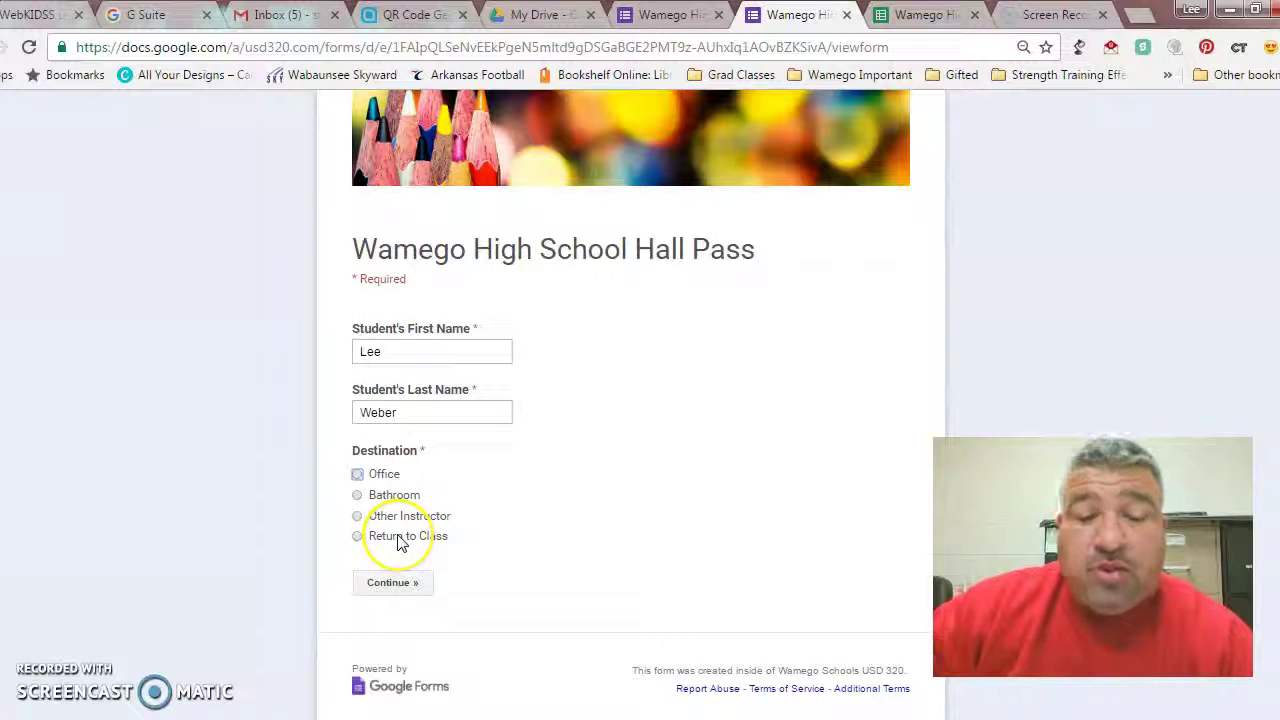
pyautogui.click(357, 495)
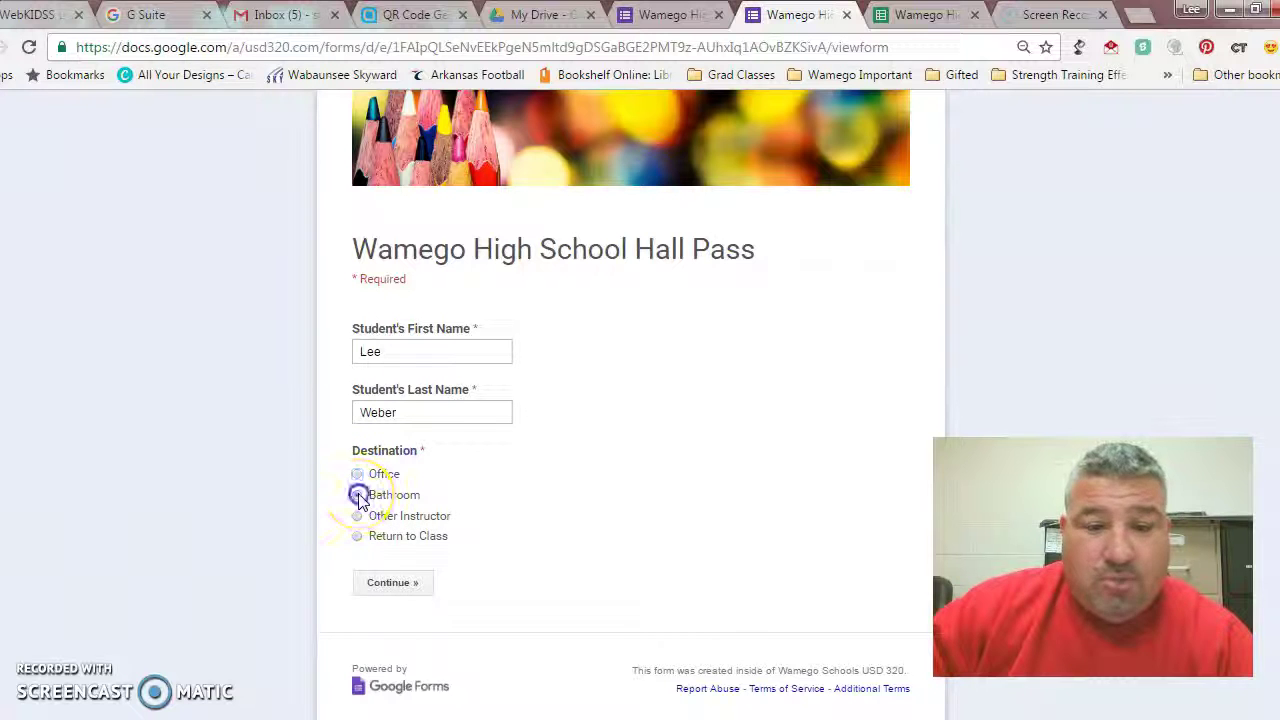
pyautogui.click(390, 586)
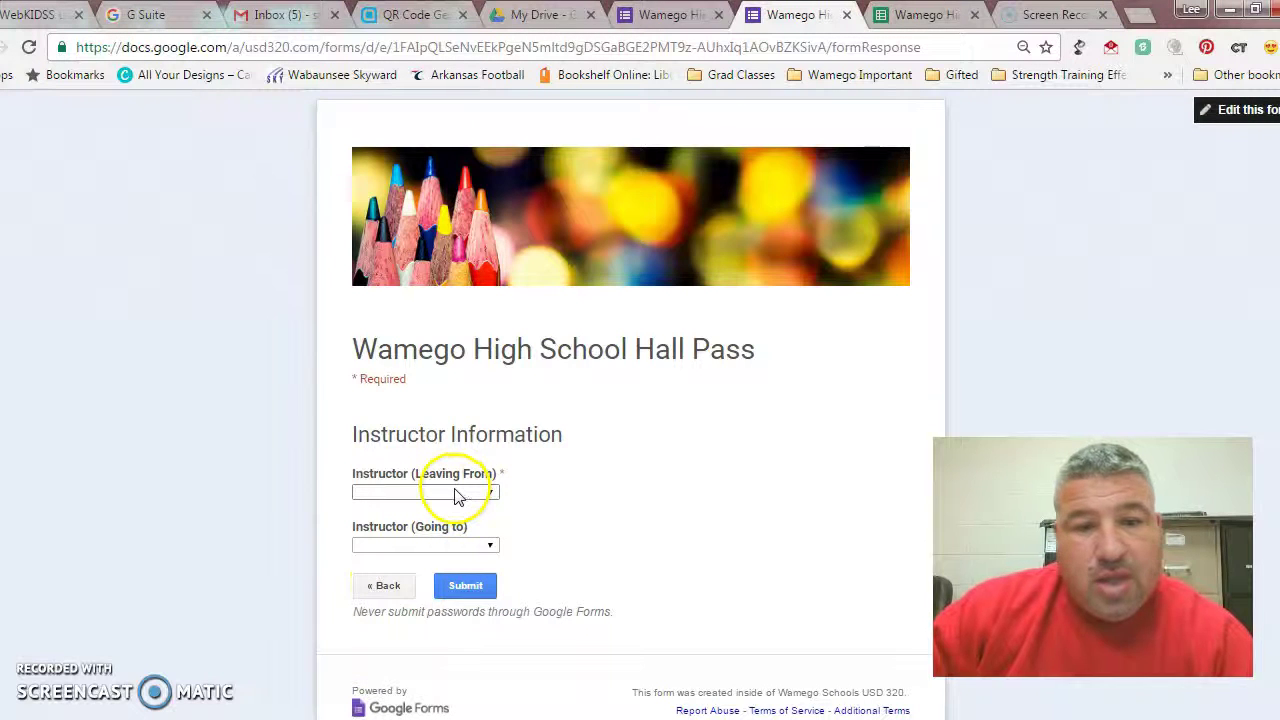
# Step: Select the instructor the student is leaving from, submit the bathroom pass, and view its entry in the responses spreadsheet
pyautogui.click(456, 492)
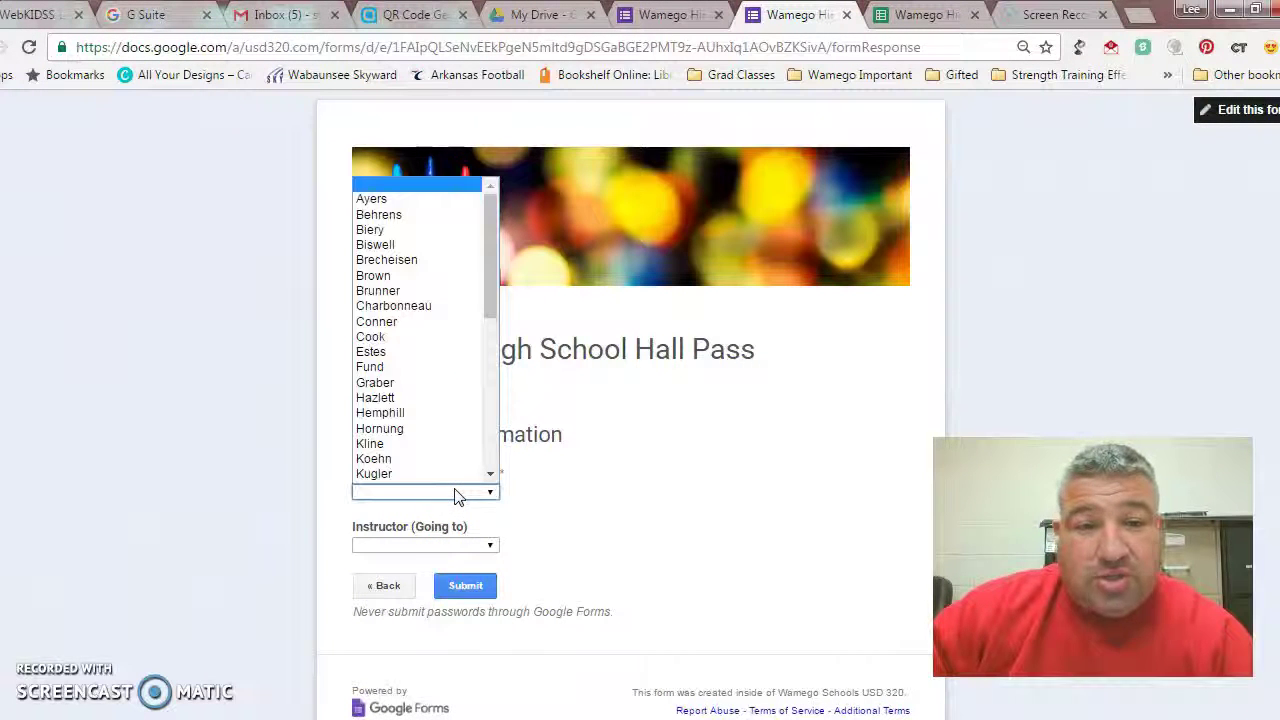
pyautogui.scroll(-10, 457, 447)
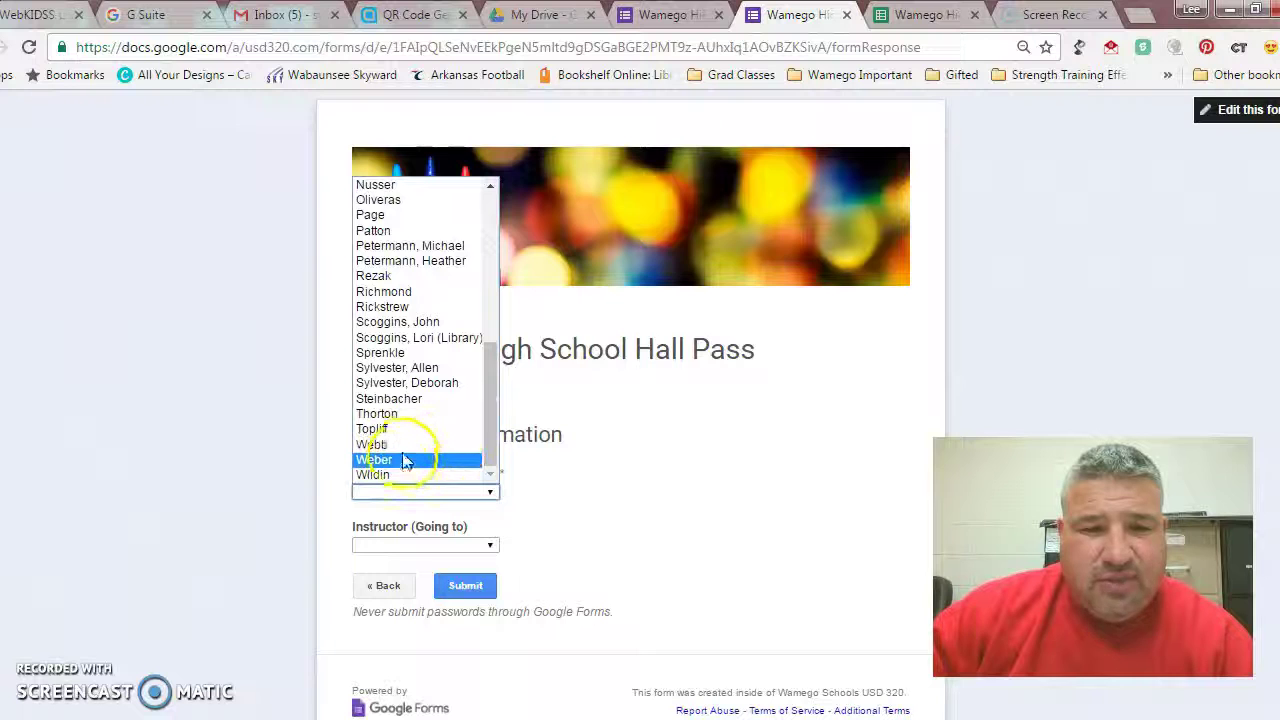
pyautogui.click(403, 462)
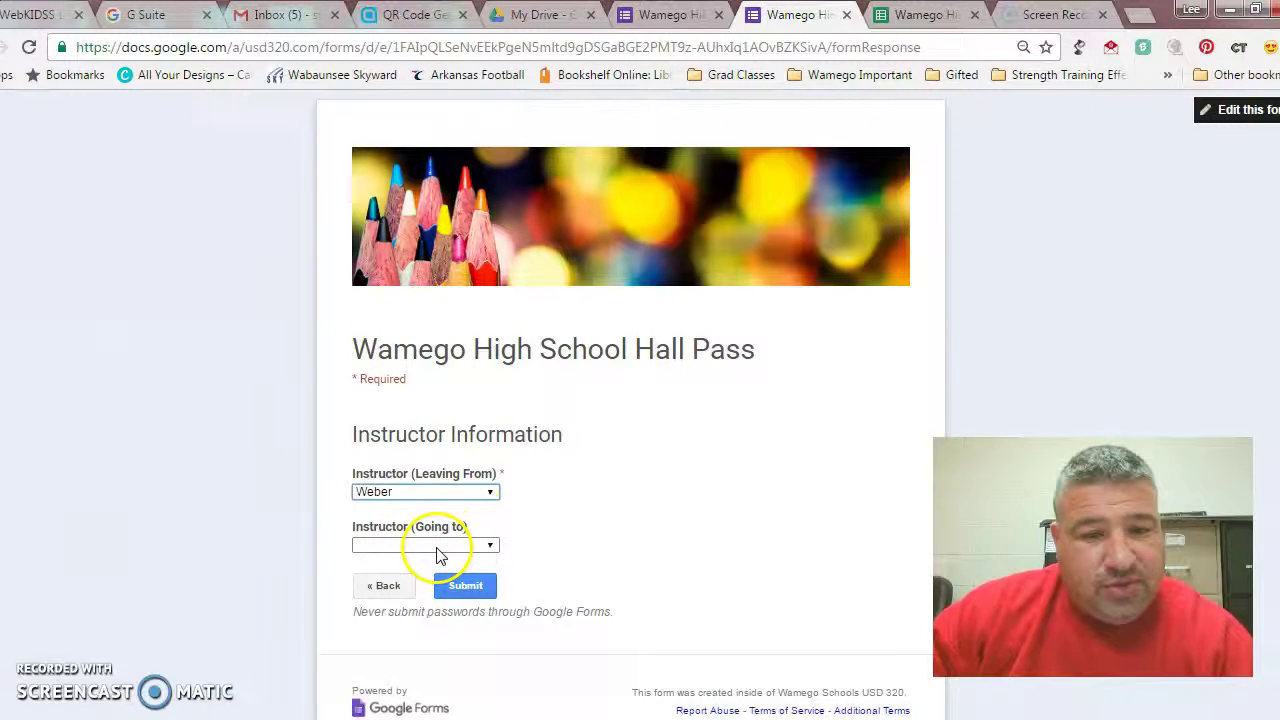
pyautogui.click(465, 588)
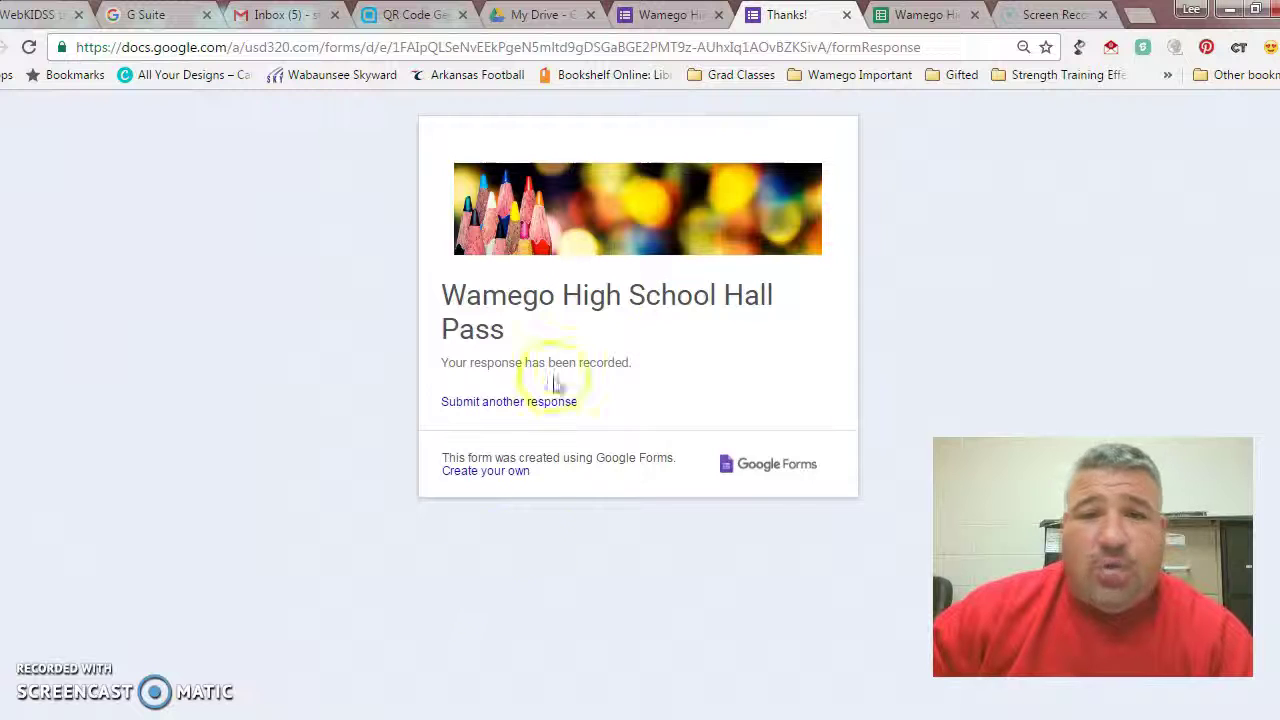
pyautogui.click(910, 18)
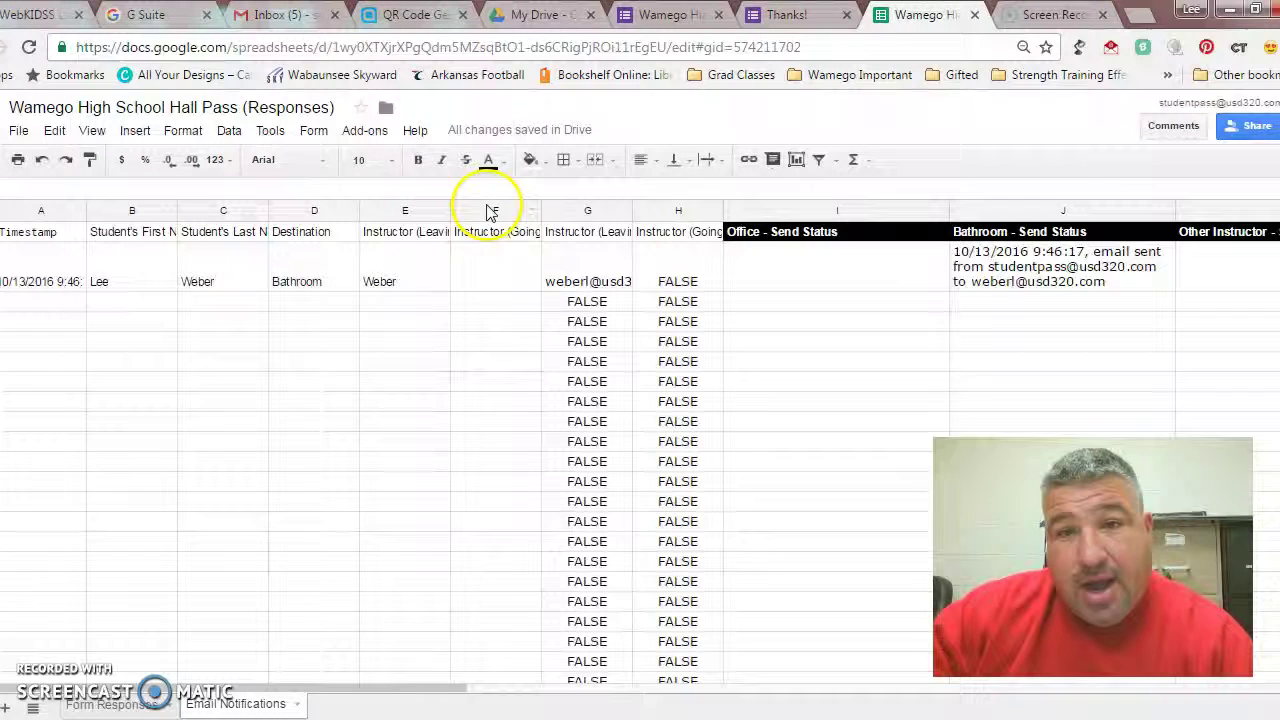
# Step: Start another hall pass response with the student's first and last name and Other Instructor as destination, and continue to the instructor page
pyautogui.click(782, 14)
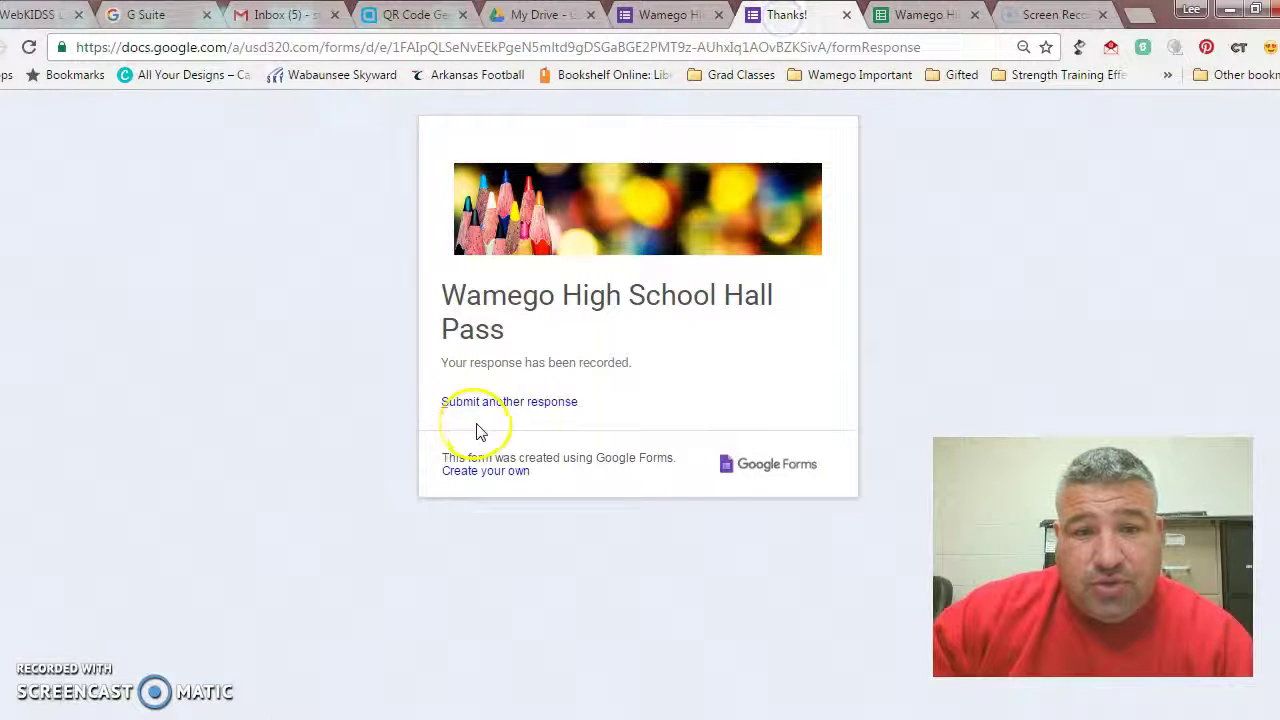
pyautogui.click(499, 403)
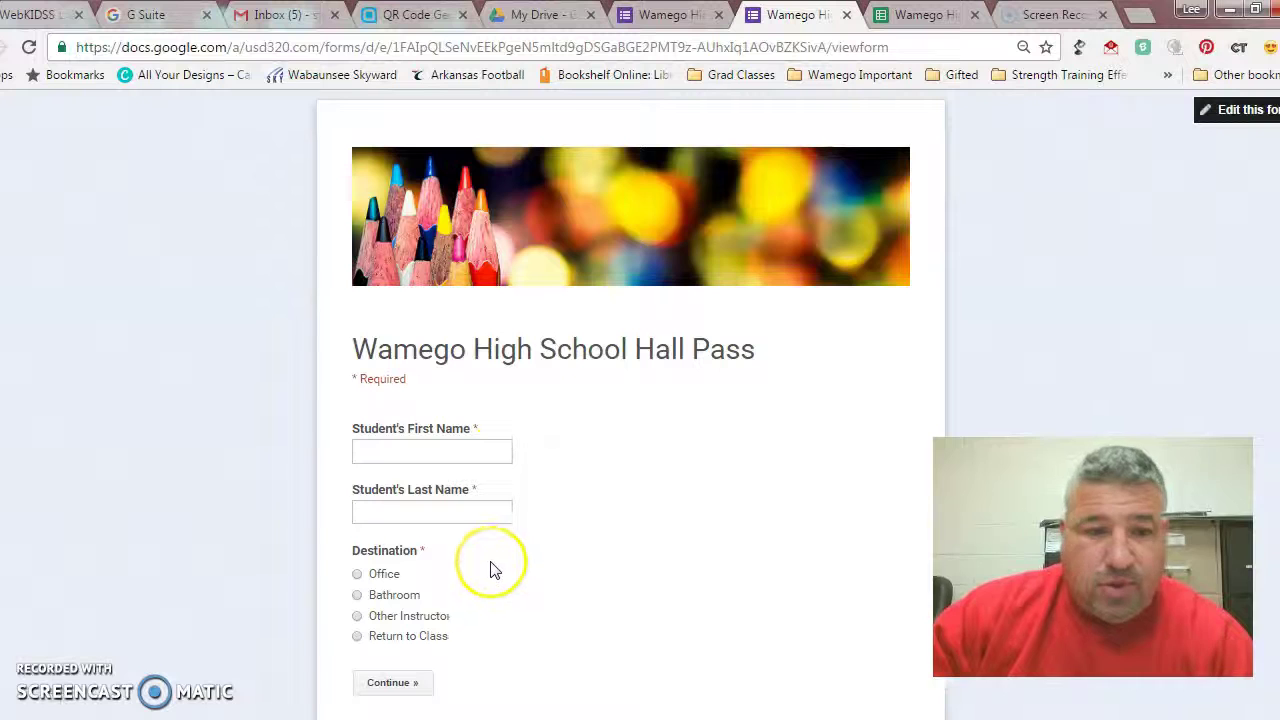
pyautogui.click(460, 453)
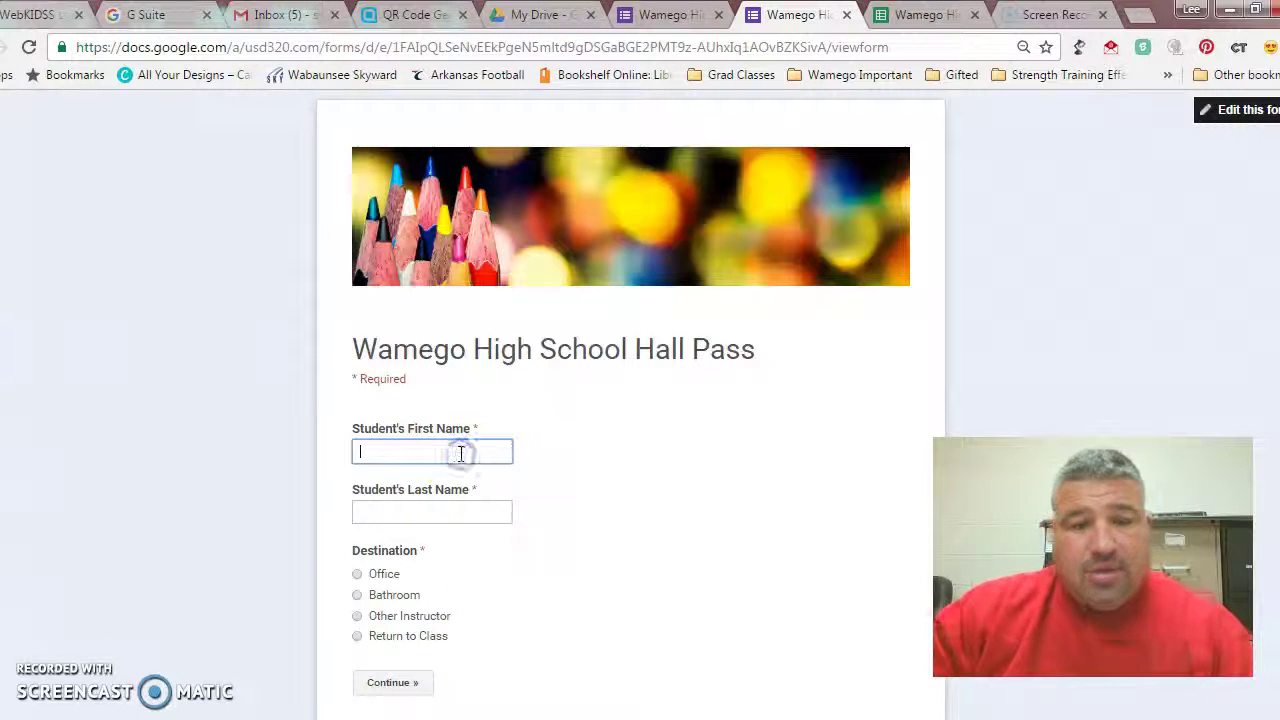
pyautogui.write('John')
pyautogui.press('Tab')
pyautogui.write('Doe')
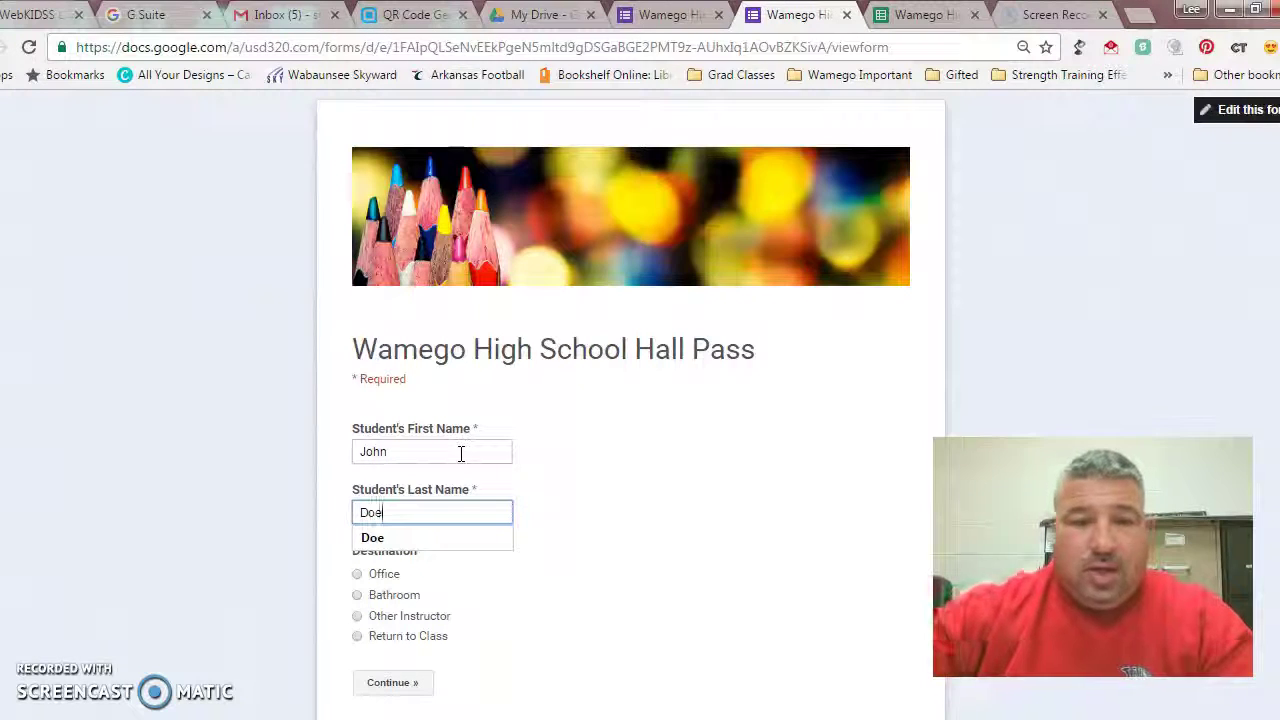
pyautogui.click(604, 590)
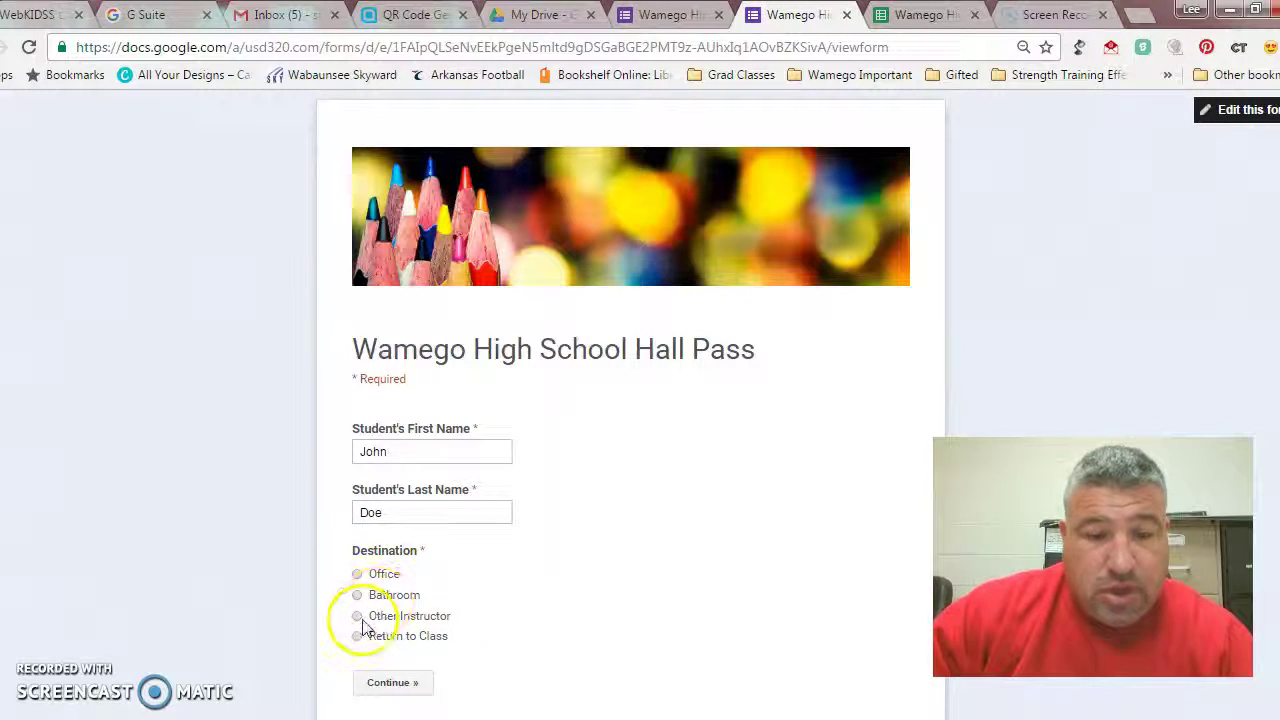
pyautogui.click(357, 616)
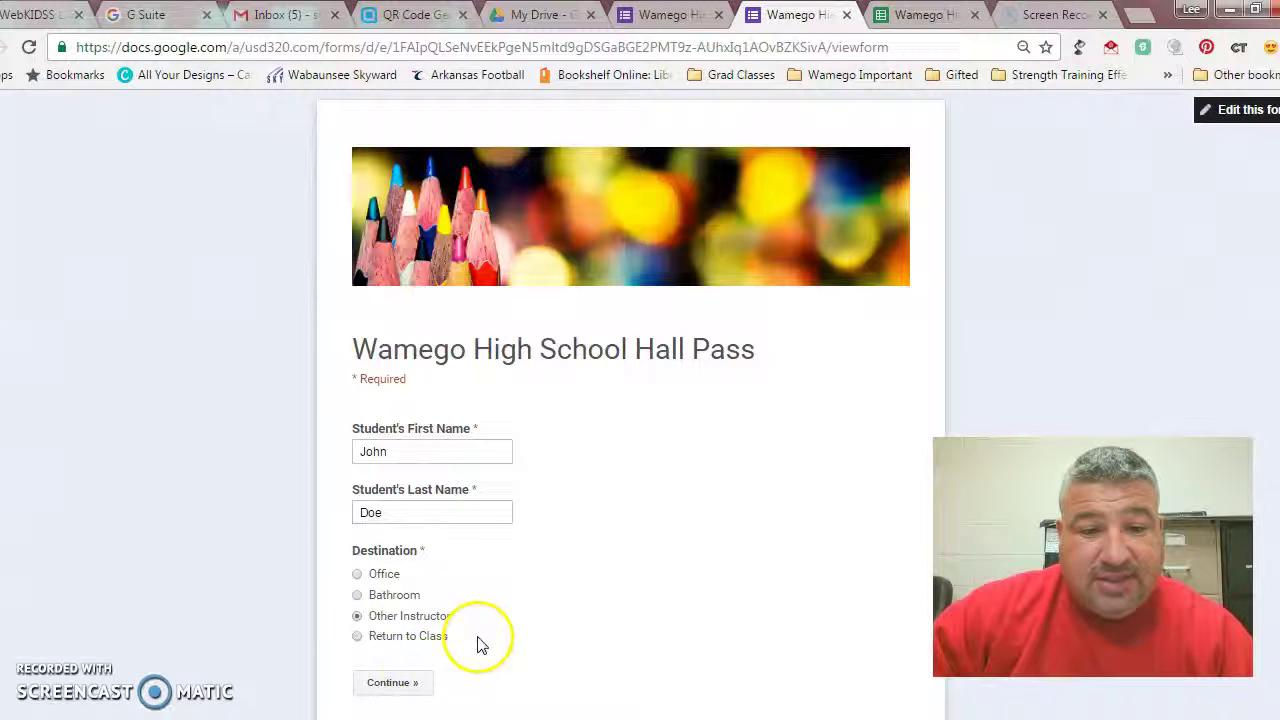
pyautogui.click(395, 684)
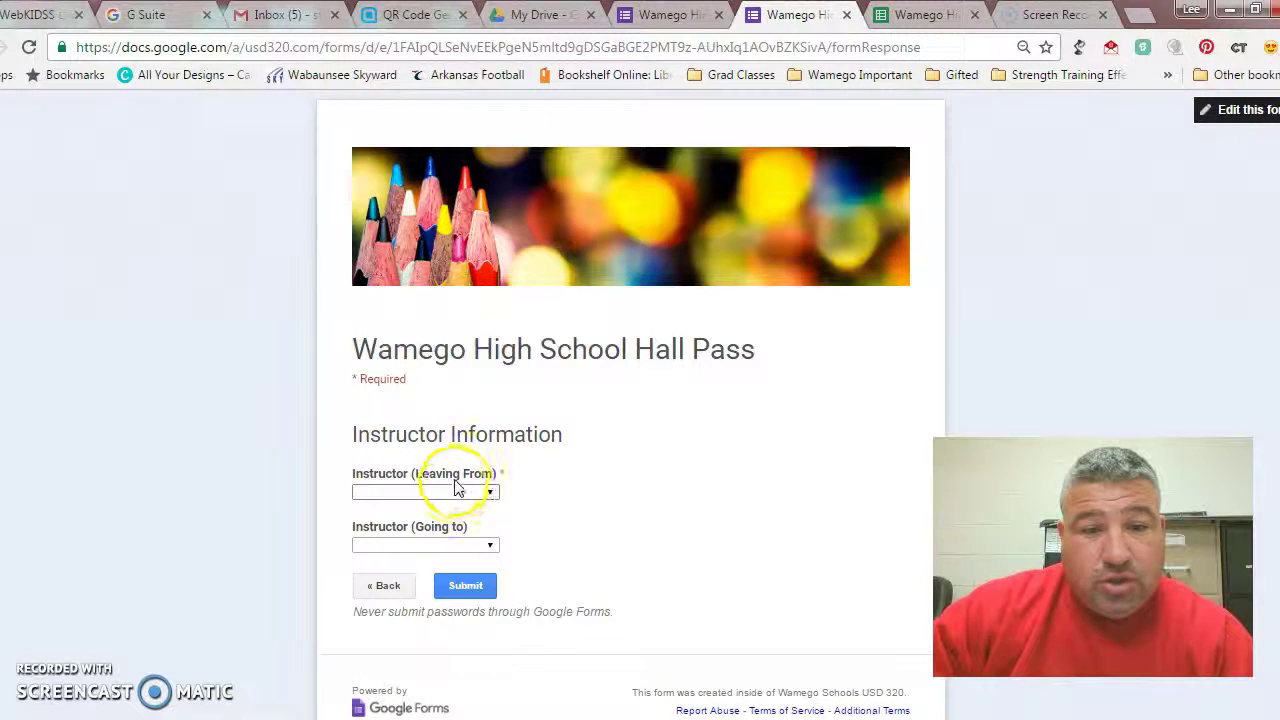
# Step: Select the same instructor for both Leaving From and Going to, and submit the Other Instructor pass
pyautogui.click(452, 492)
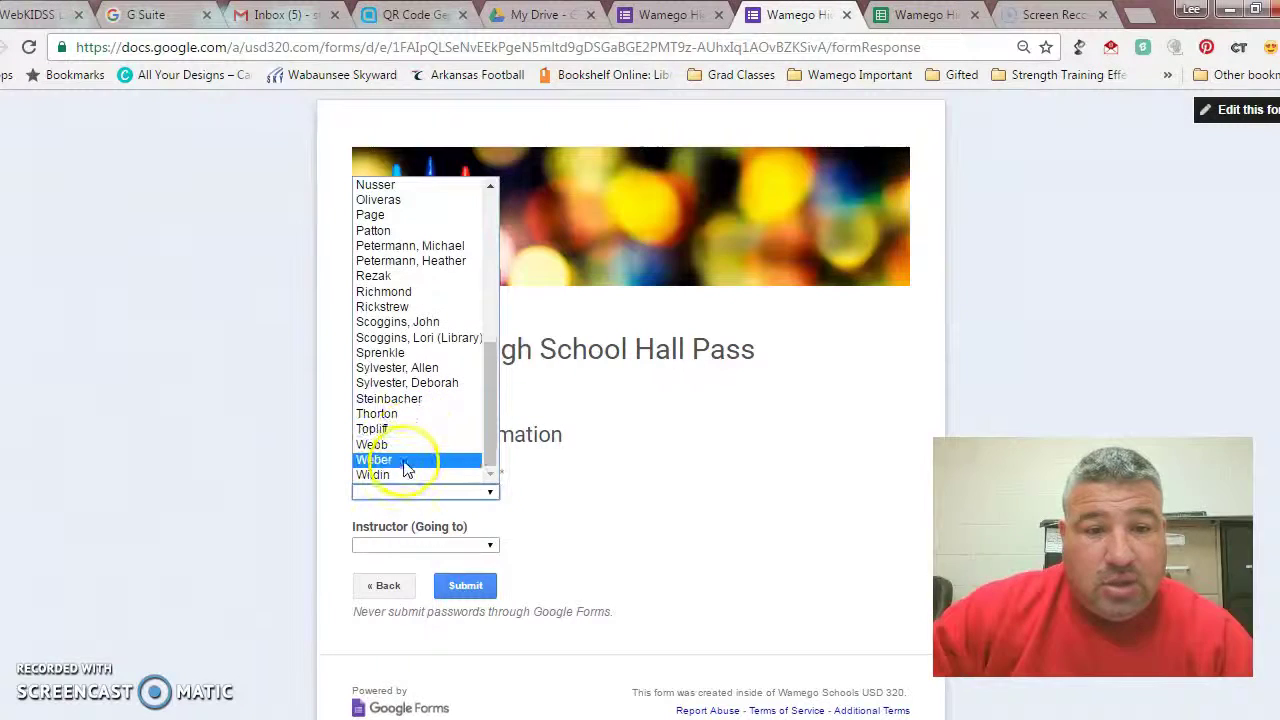
pyautogui.click(427, 444)
pyautogui.click(427, 545)
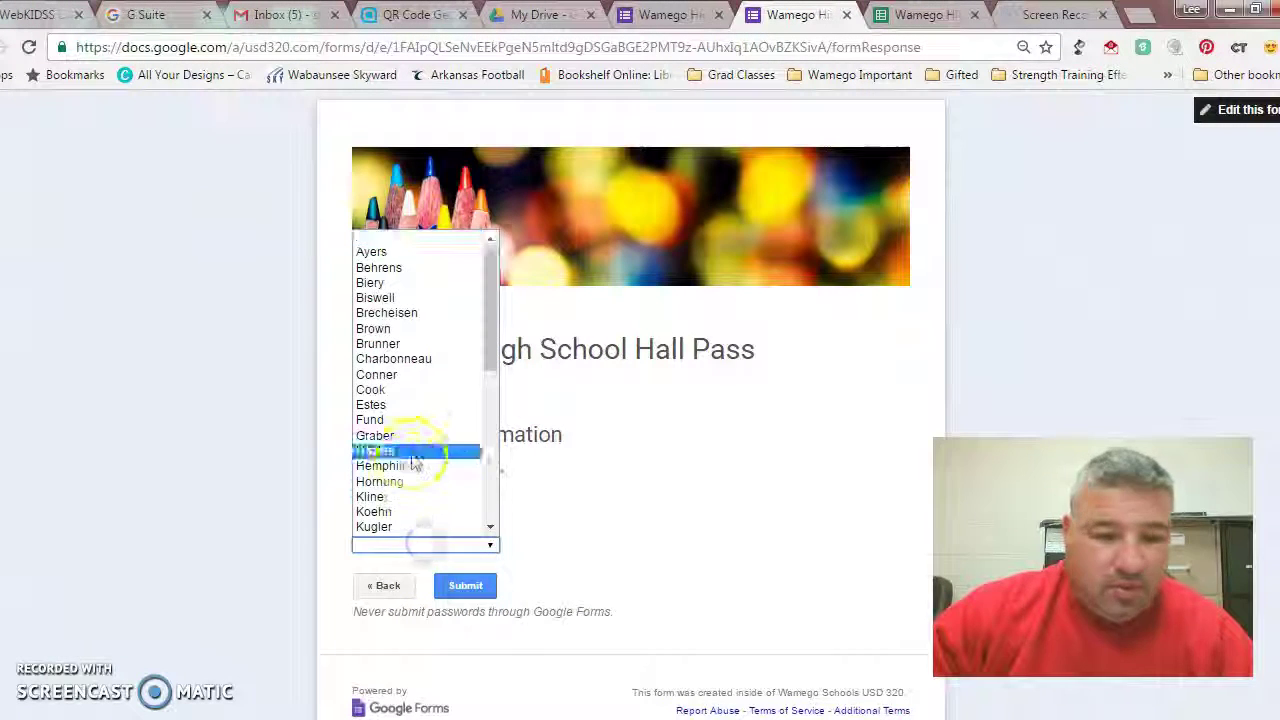
pyautogui.scroll(-10, 414, 470)
pyautogui.click(400, 512)
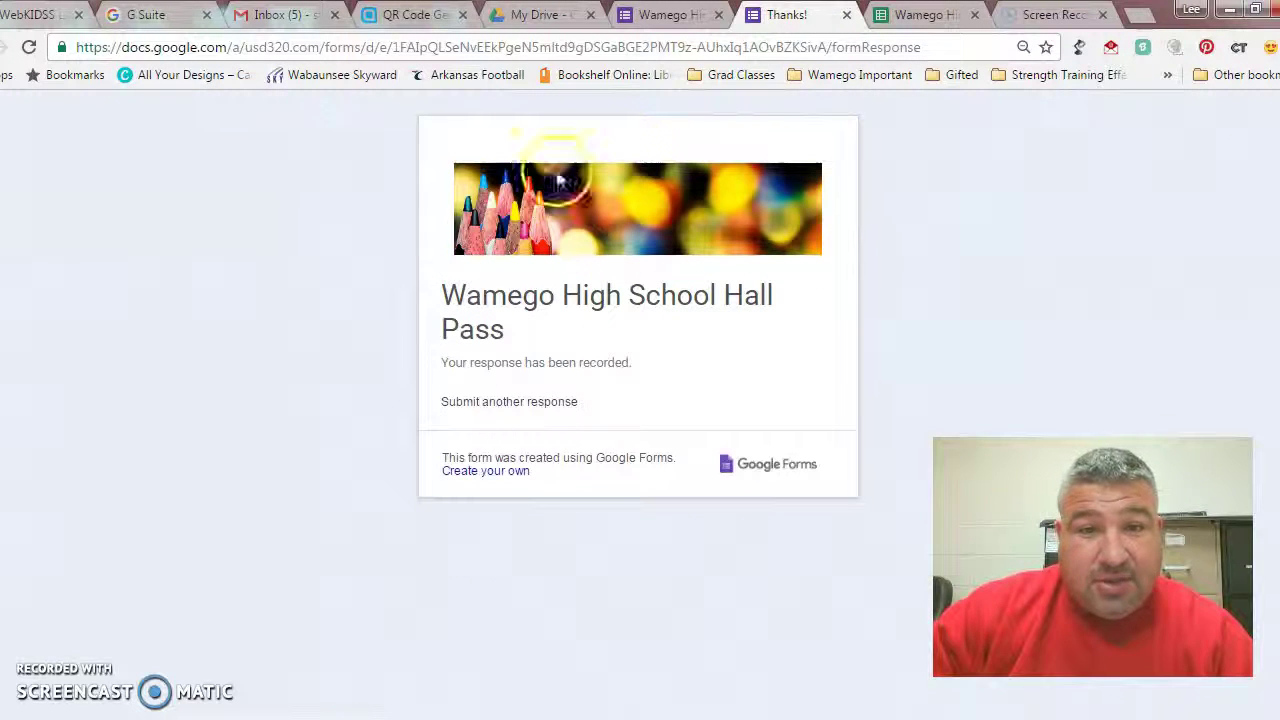
# Step: Examine the new Other Instructor entry and its email send status columns in the responses spreadsheet
pyautogui.click(922, 18)
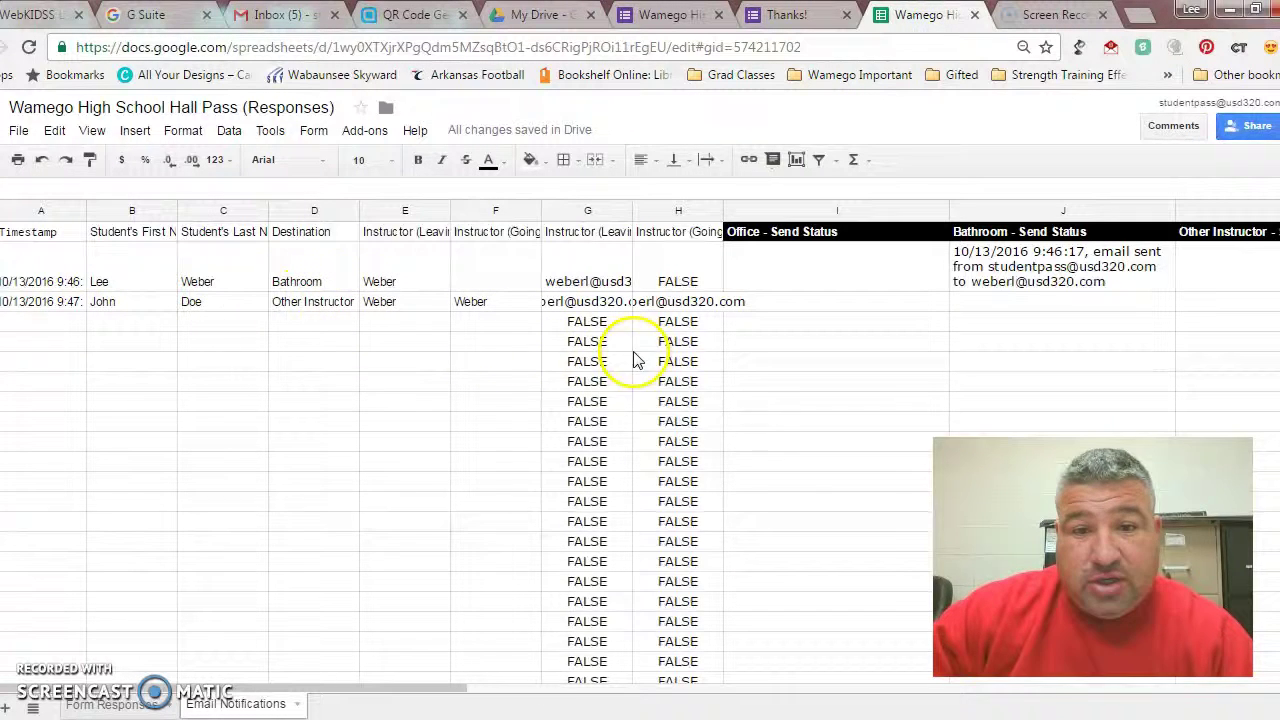
pyautogui.moveTo(372, 690); pyautogui.dragTo(575, 686)
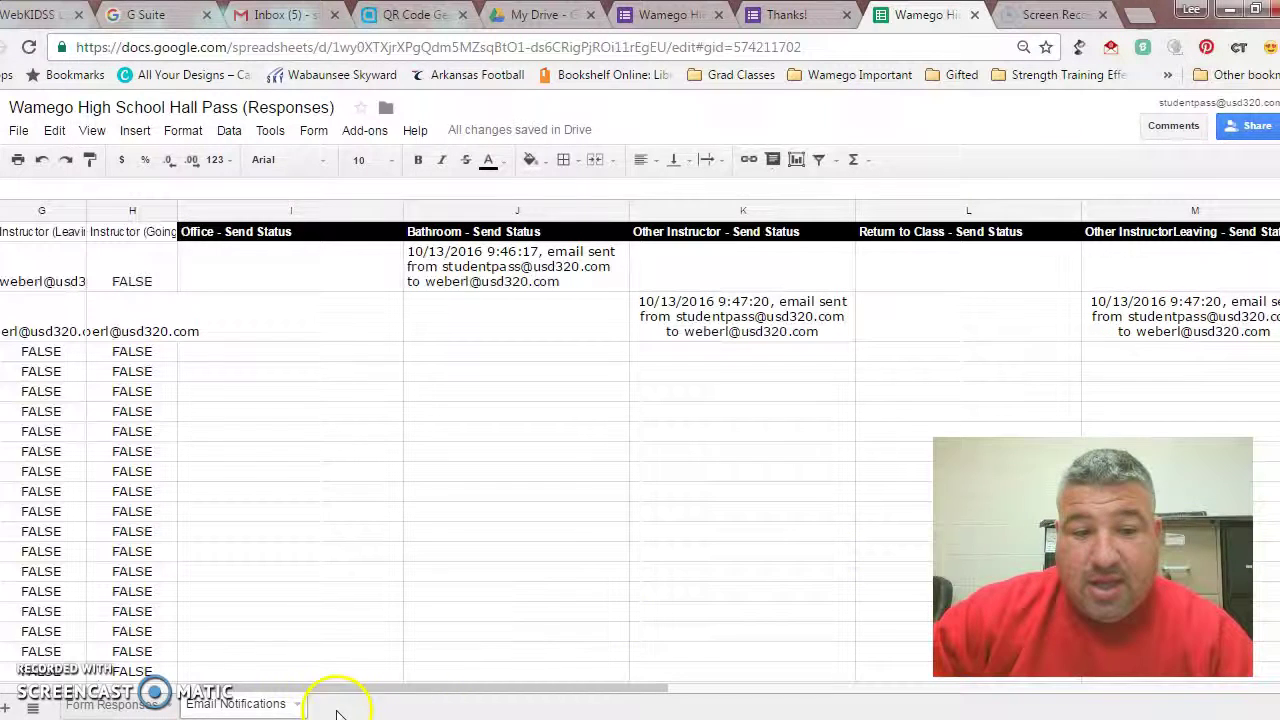
pyautogui.moveTo(372, 693); pyautogui.dragTo(195, 685)
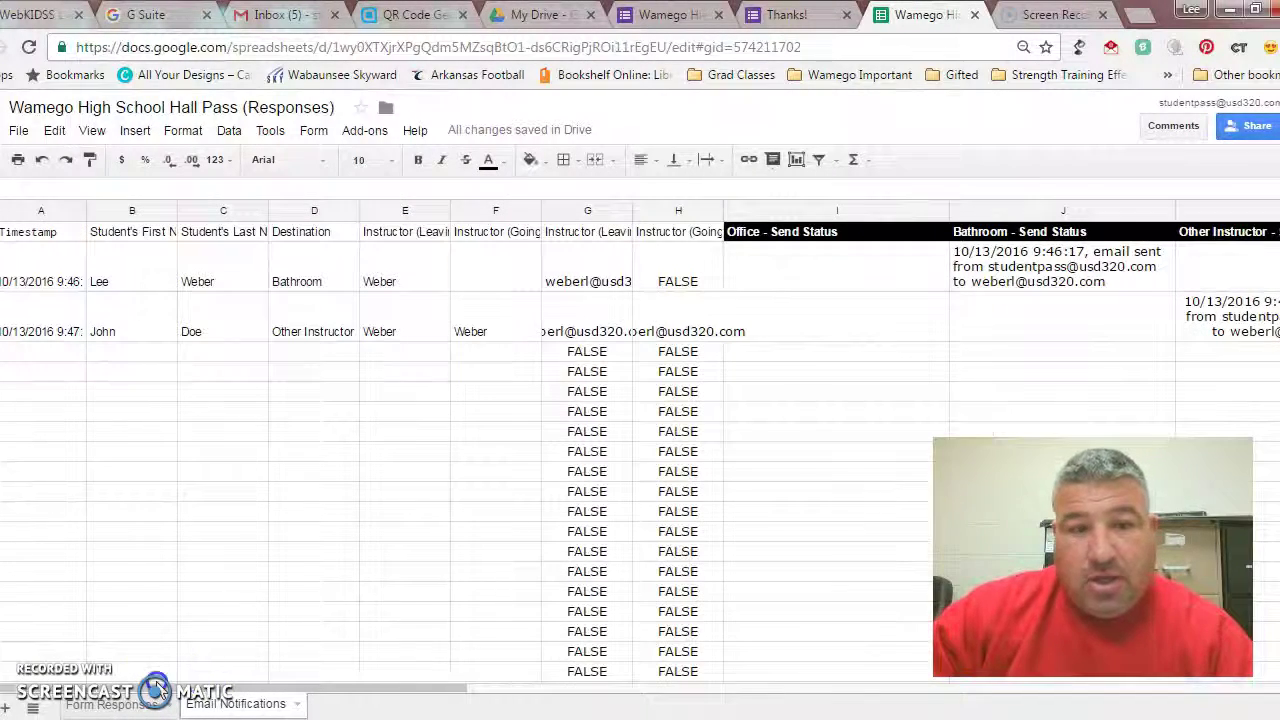
# Step: Start another hall pass response with Return to Class as destination and the student's first and last name, and continue to the instructor page
pyautogui.click(786, 15)
pyautogui.click(520, 408)
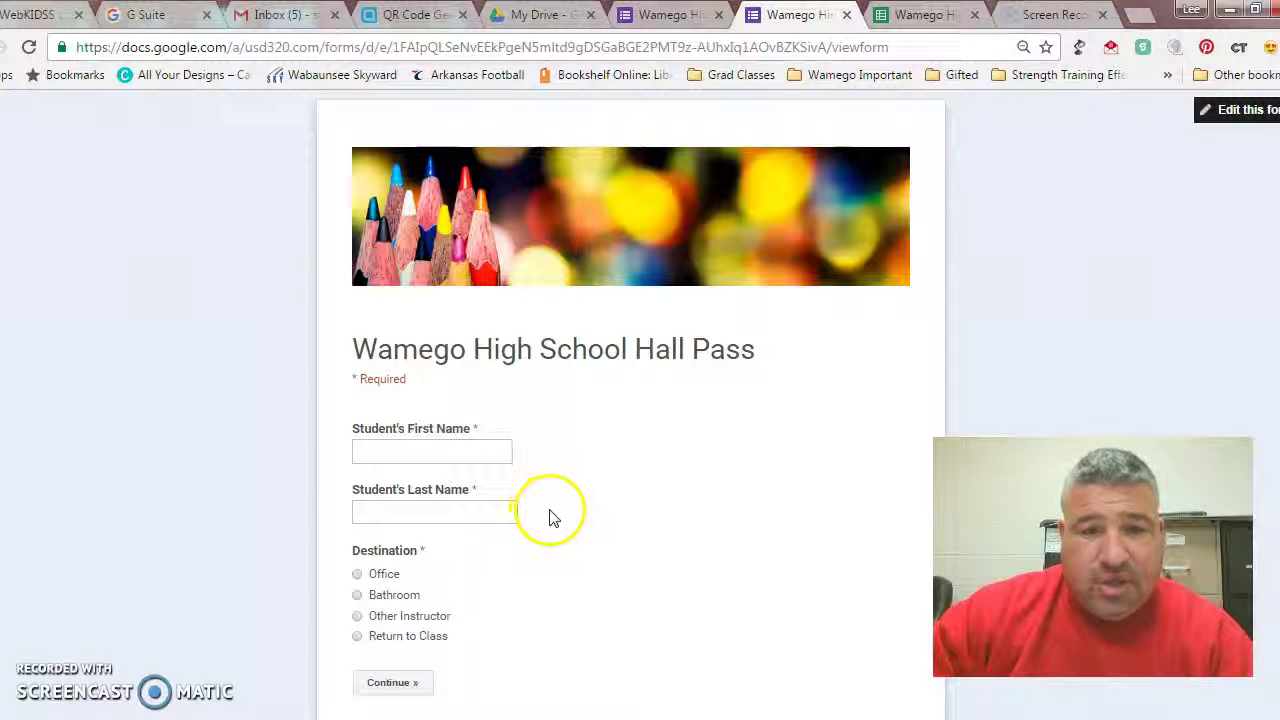
pyautogui.scroll(-1, 545, 517)
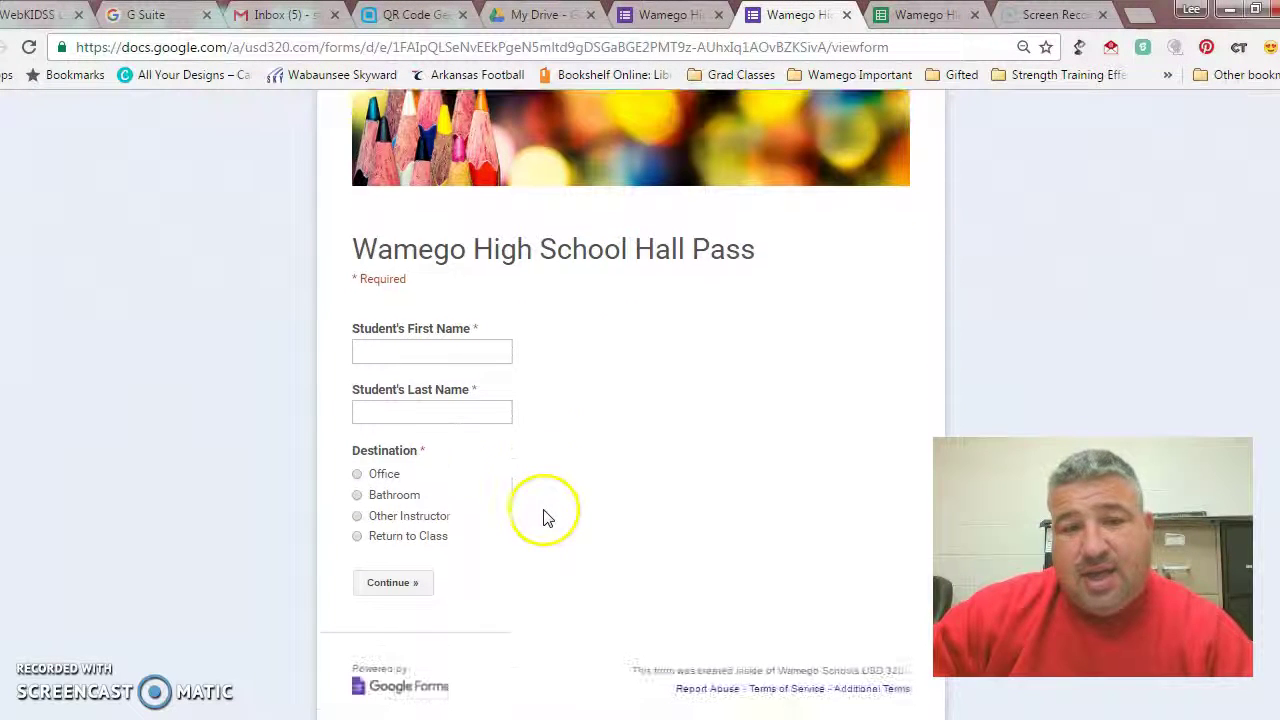
pyautogui.click(357, 538)
pyautogui.click(470, 352)
pyautogui.write('John')
pyautogui.press('Tab')
pyautogui.write('Doe')
pyautogui.click(522, 468)
pyautogui.click(408, 582)
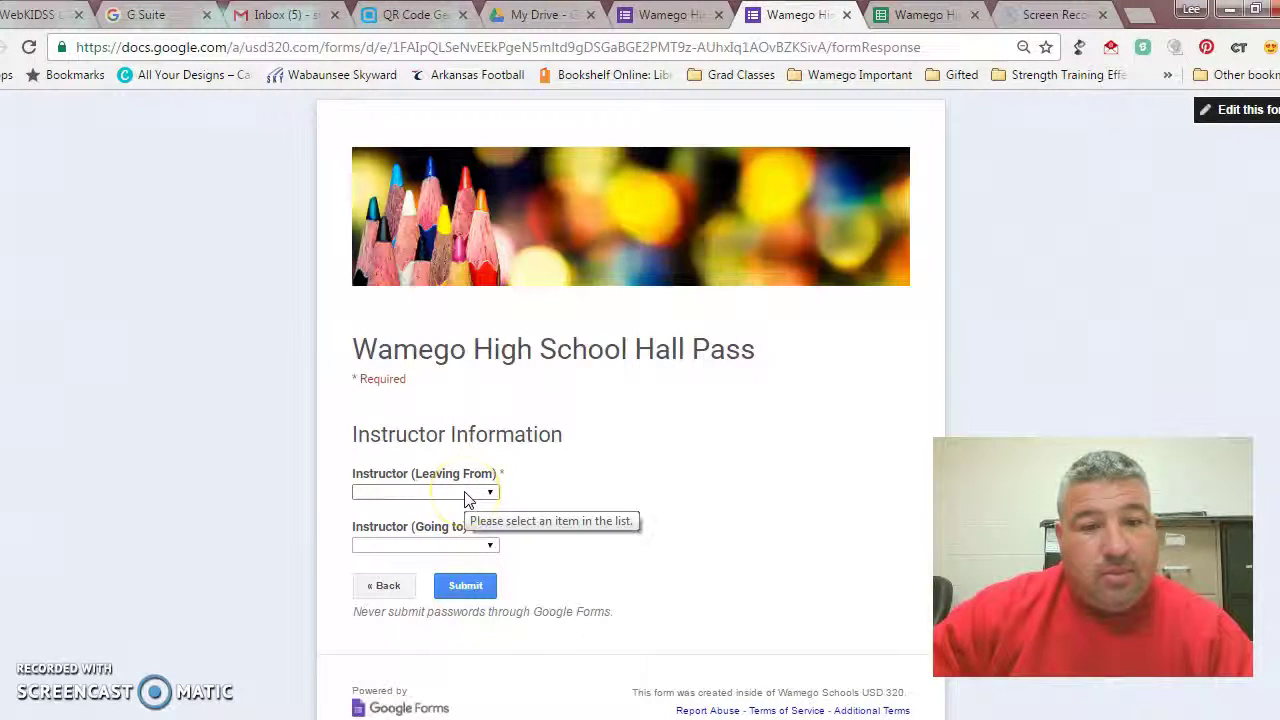
# Step: Set Leaving From and Going to to the same instructor, and submit the Return to Class pass
pyautogui.click(465, 494)
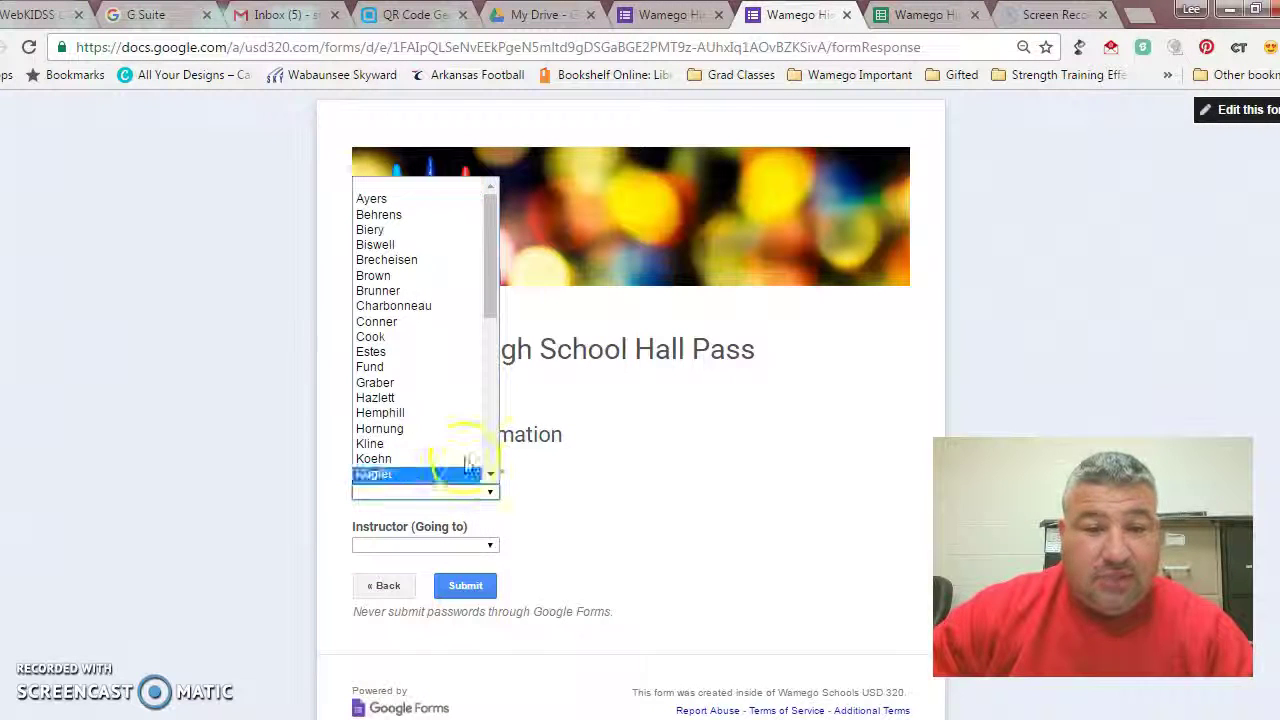
pyautogui.scroll(-5, 485, 425)
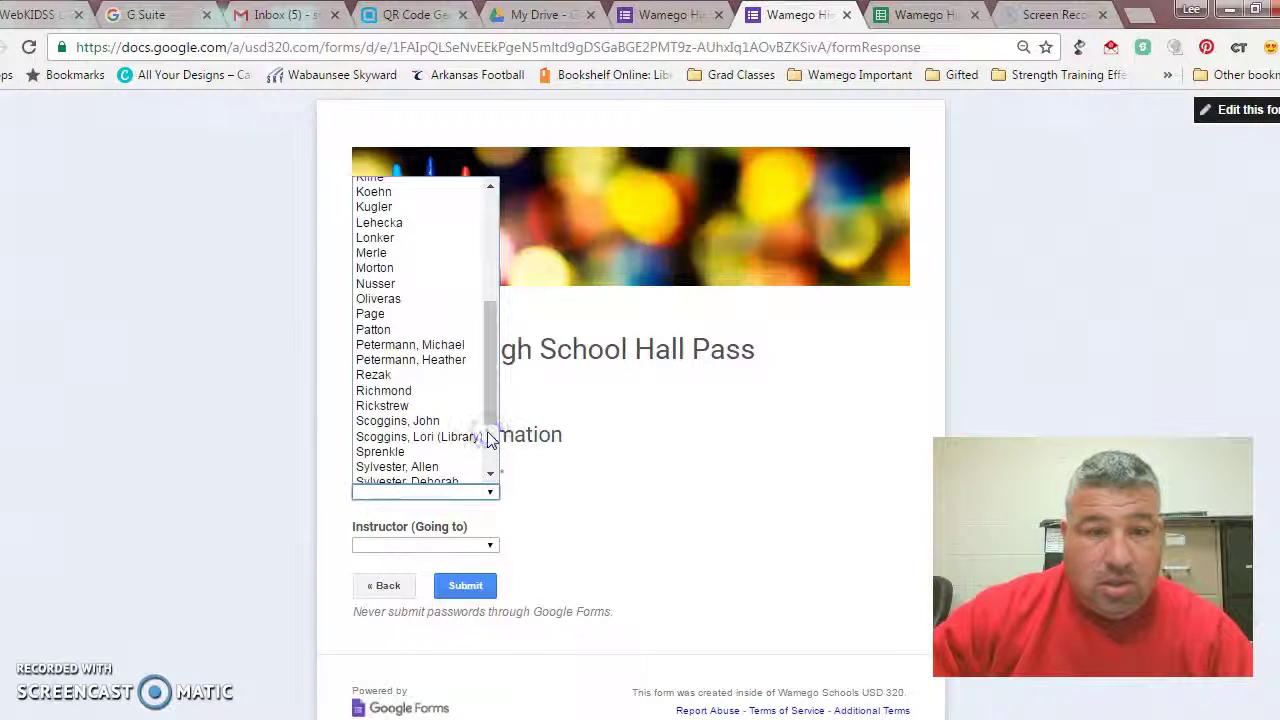
pyautogui.click(491, 474)
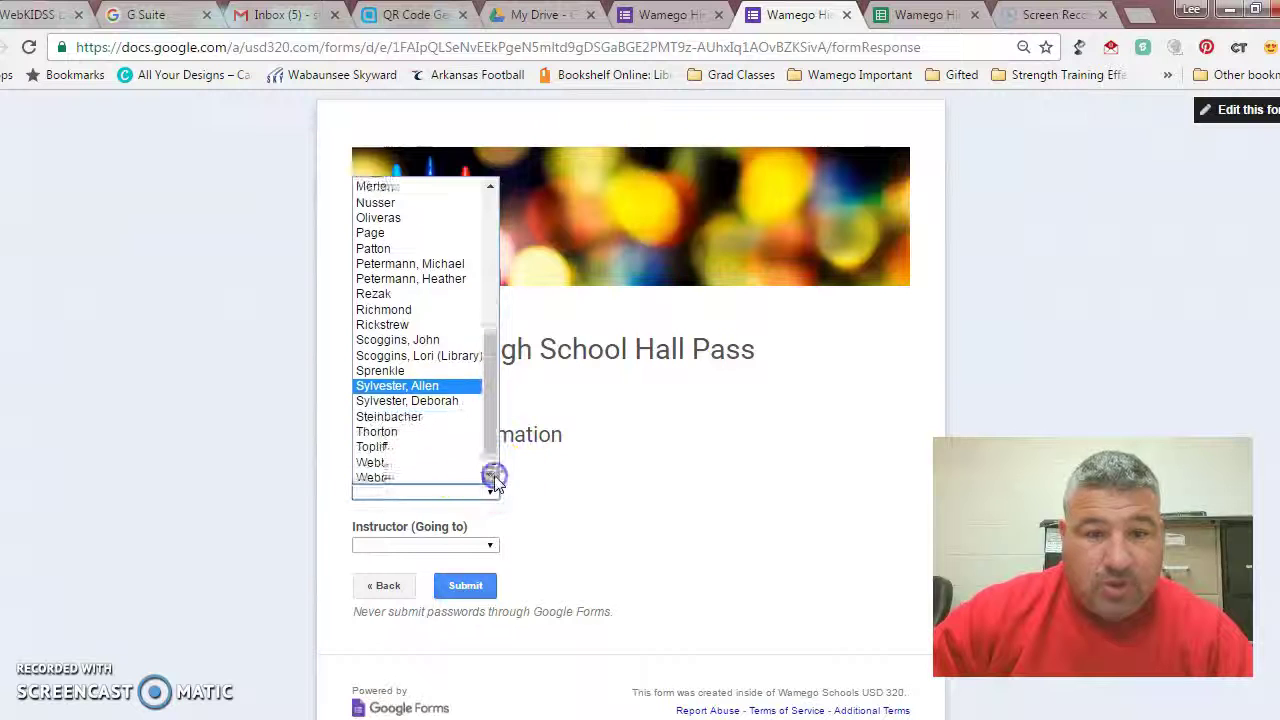
pyautogui.click(428, 462)
pyautogui.click(466, 544)
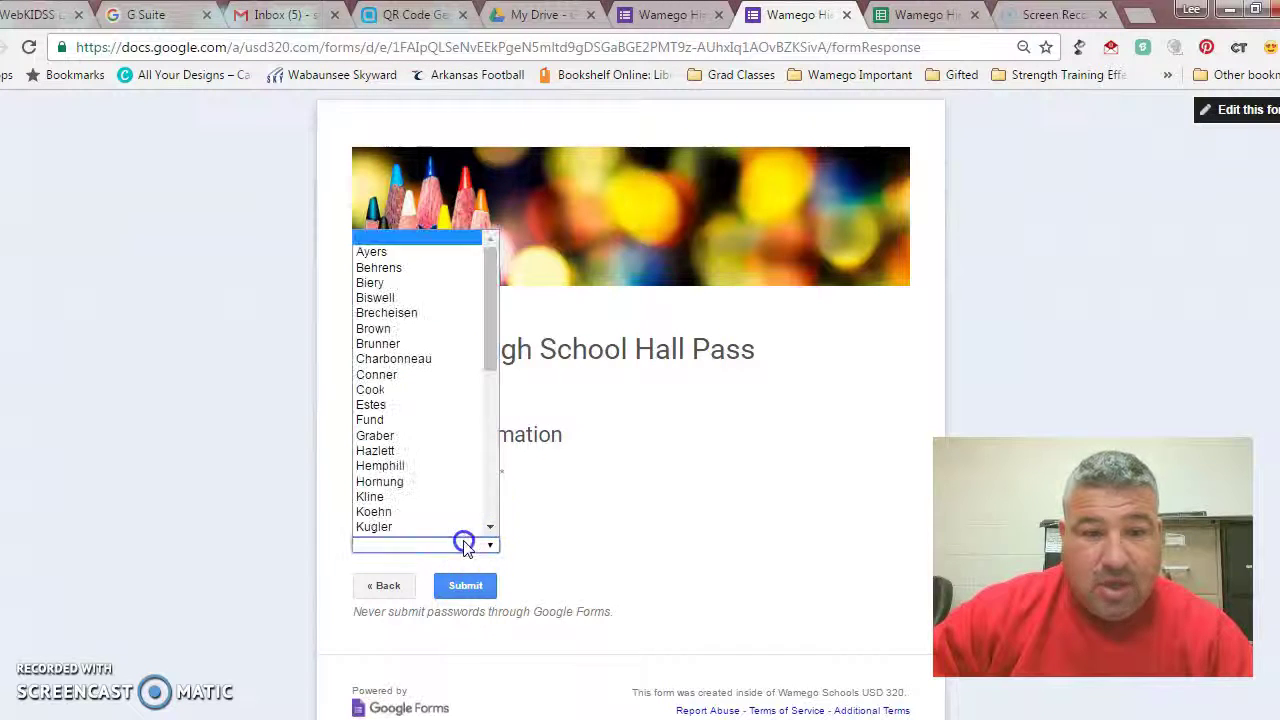
pyautogui.scroll(-10, 433, 530)
pyautogui.click(432, 512)
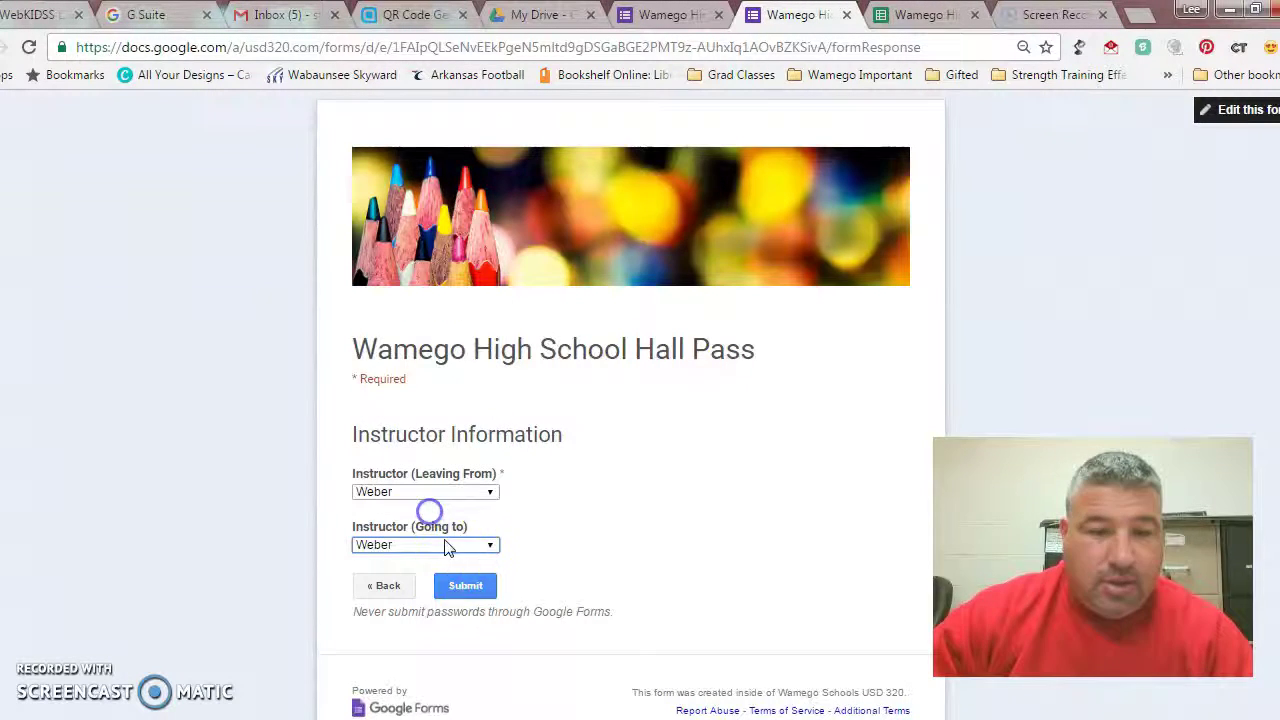
pyautogui.click(460, 582)
pyautogui.click(467, 592)
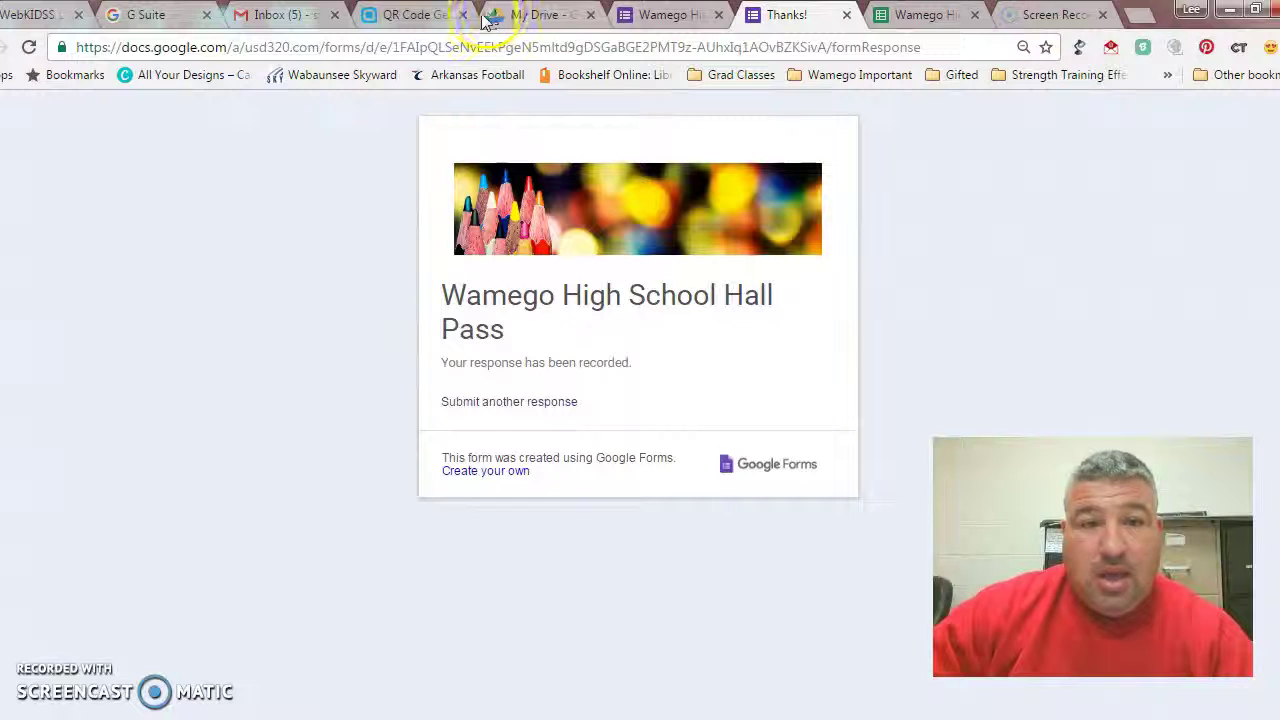
# Step: Check the Return to Class entry and its email send status in the responses spreadsheet
pyautogui.click(927, 16)
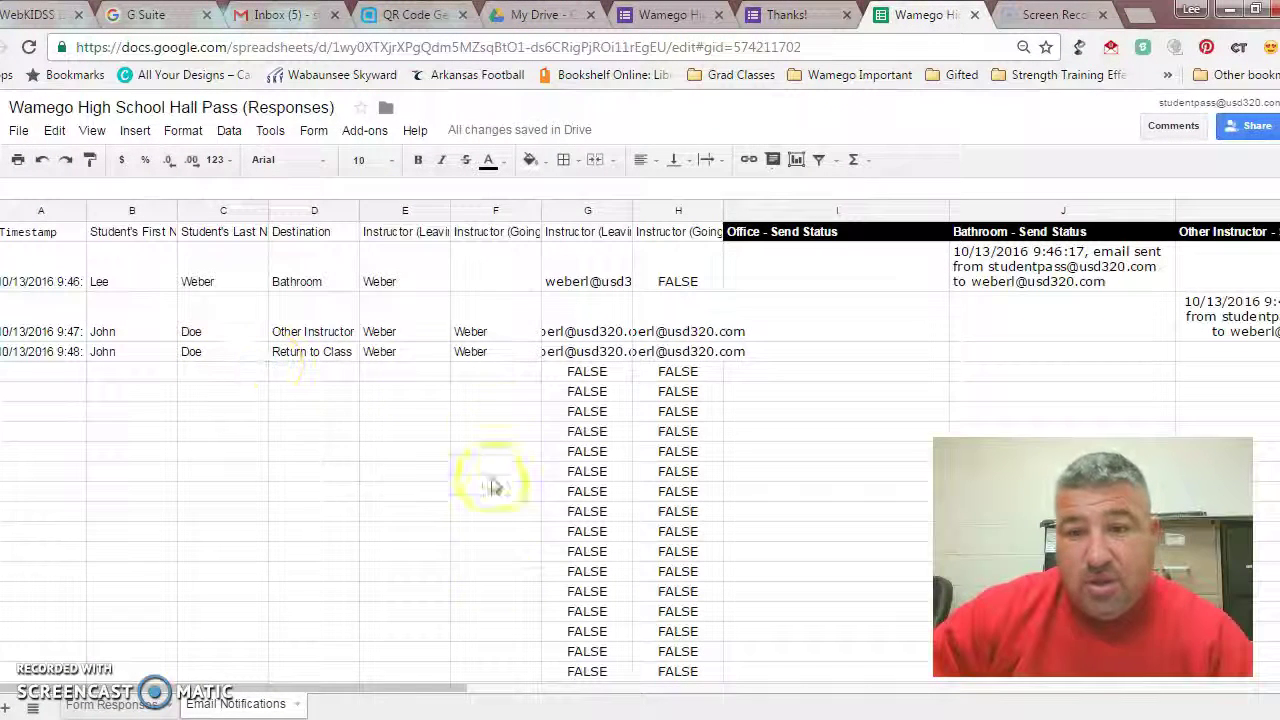
pyautogui.moveTo(428, 700); pyautogui.dragTo(612, 690)
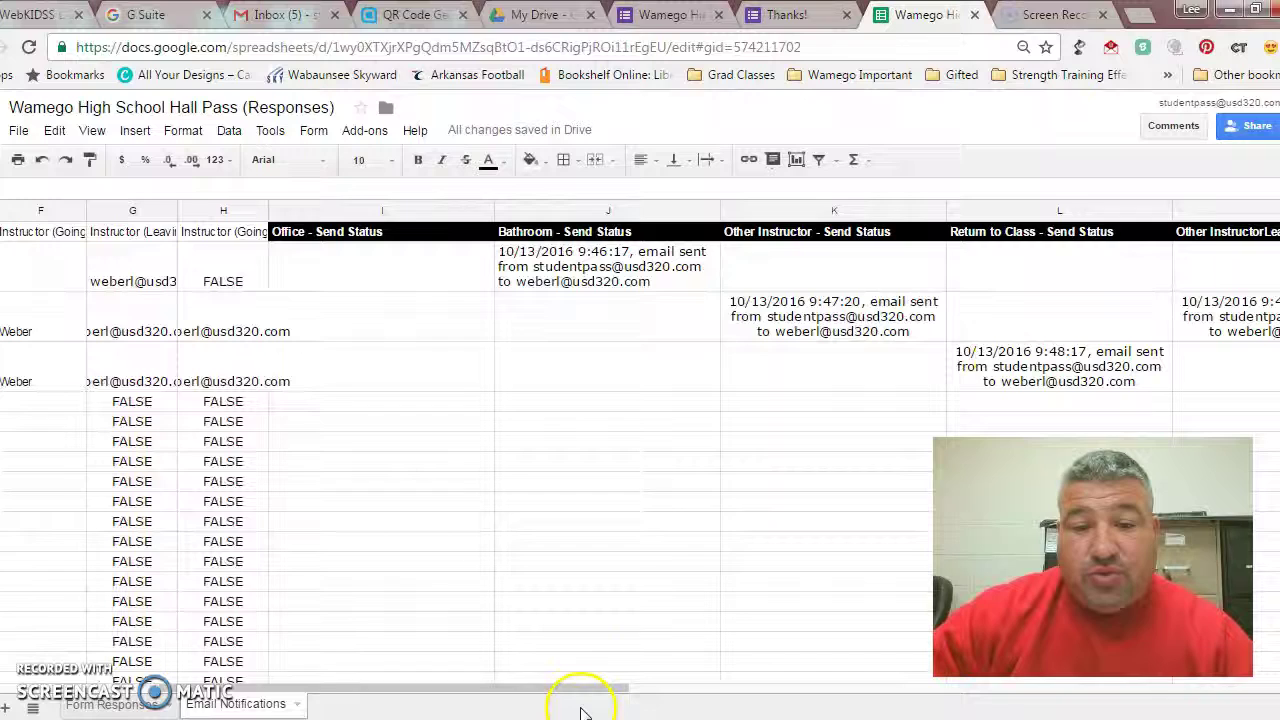
# Step: Review the email send status columns for all submitted hall pass entries in the responses spreadsheet
pyautogui.moveTo(602, 690); pyautogui.dragTo(660, 690)
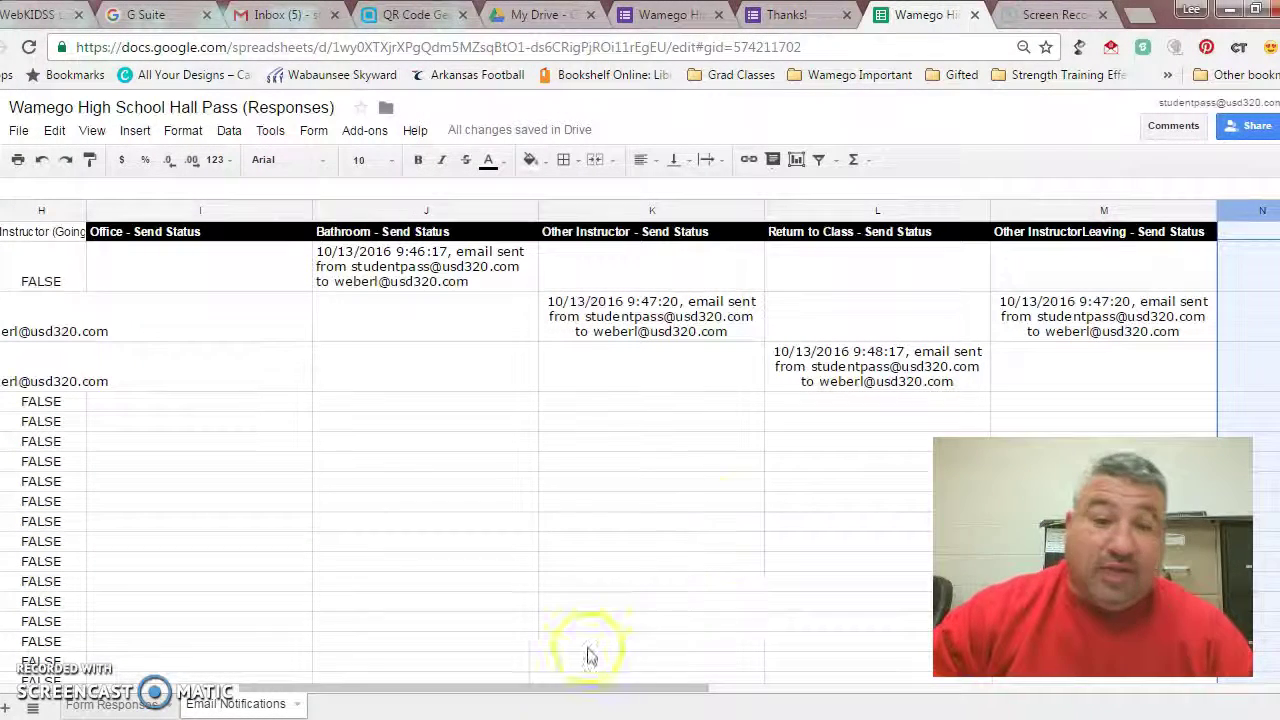
pyautogui.moveTo(565, 697); pyautogui.dragTo(352, 690)
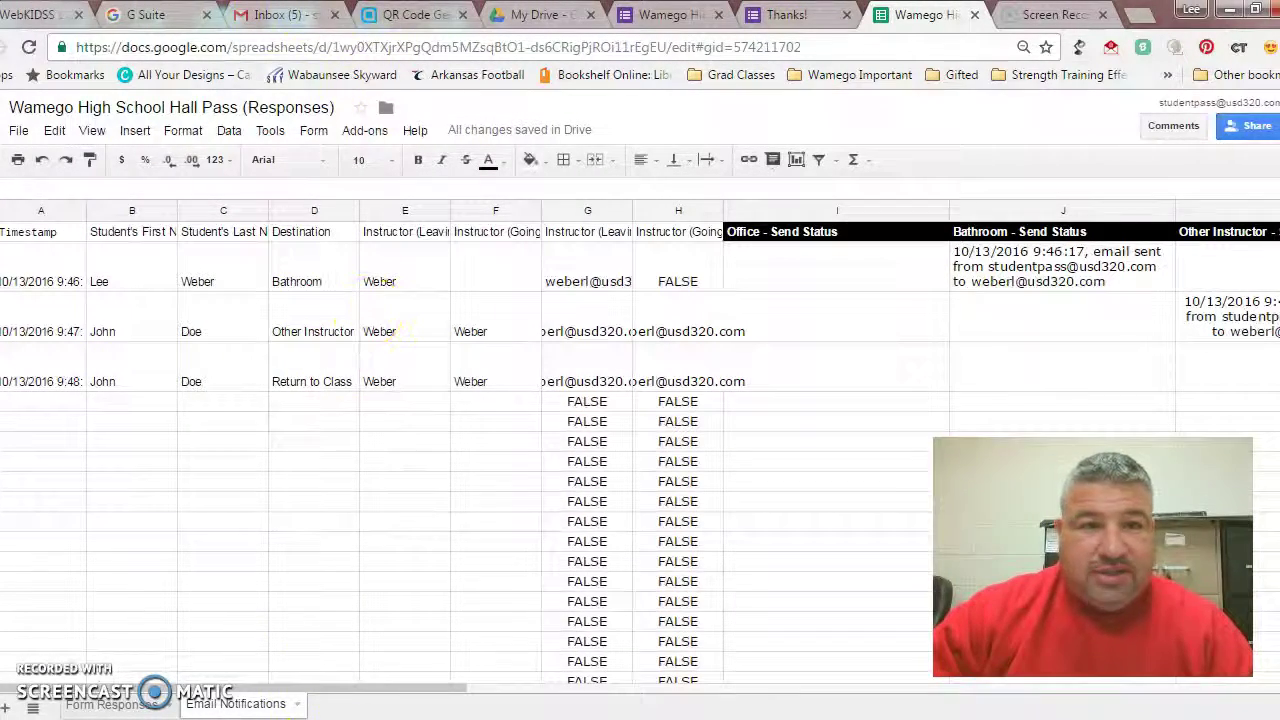
# Step: Switch to Gmail, open the instructor account's inbox, and compare the bathroom pass notification with the responses spreadsheet
pyautogui.click(290, 15)
pyautogui.click(1256, 140)
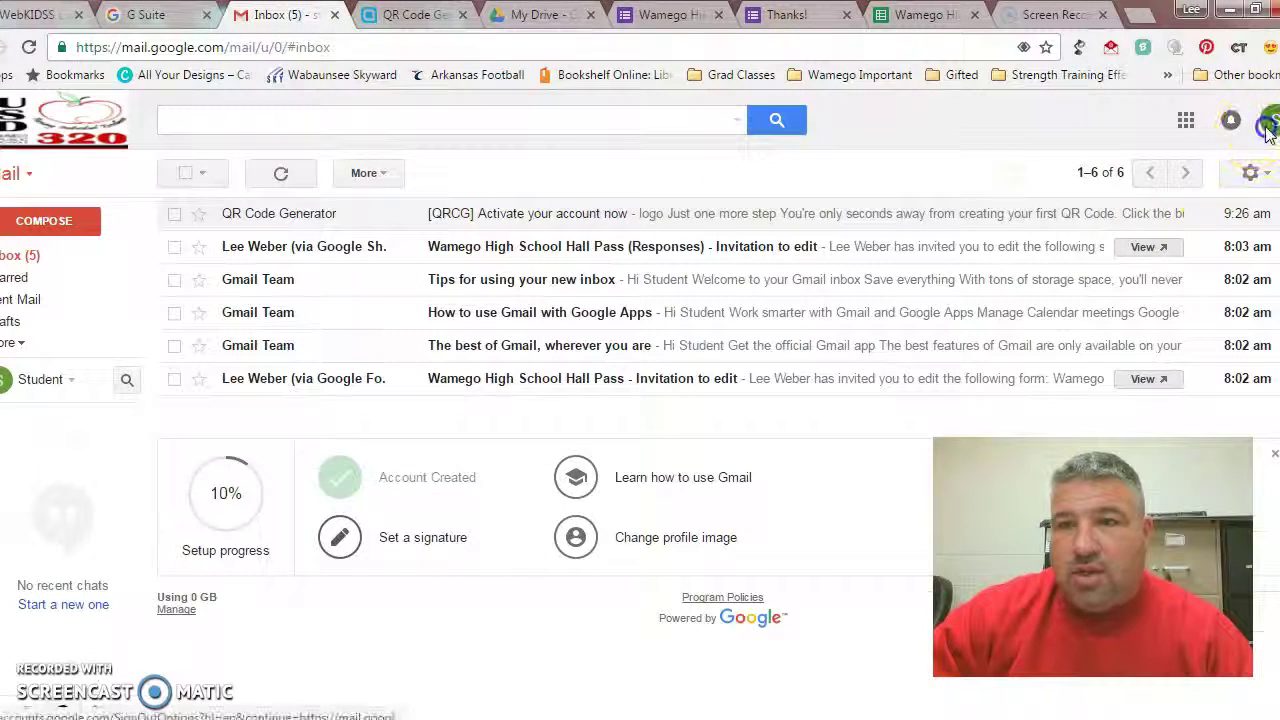
pyautogui.click(1117, 366)
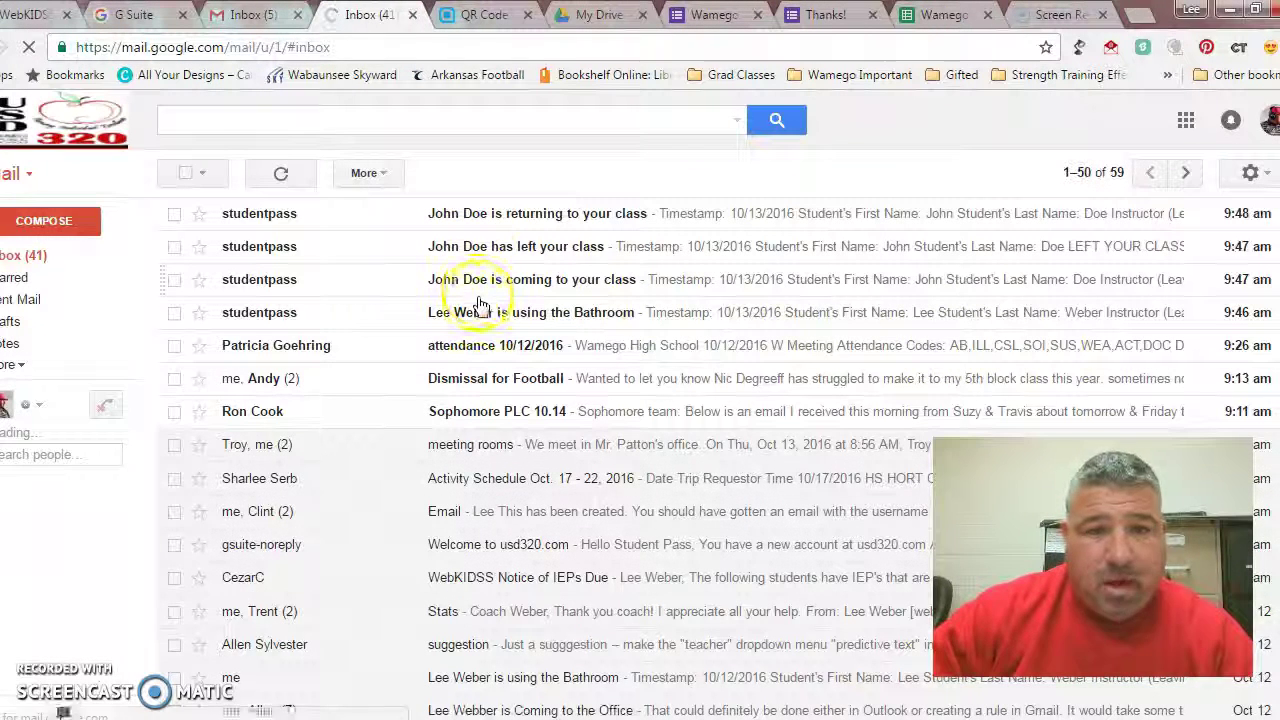
pyautogui.click(478, 314)
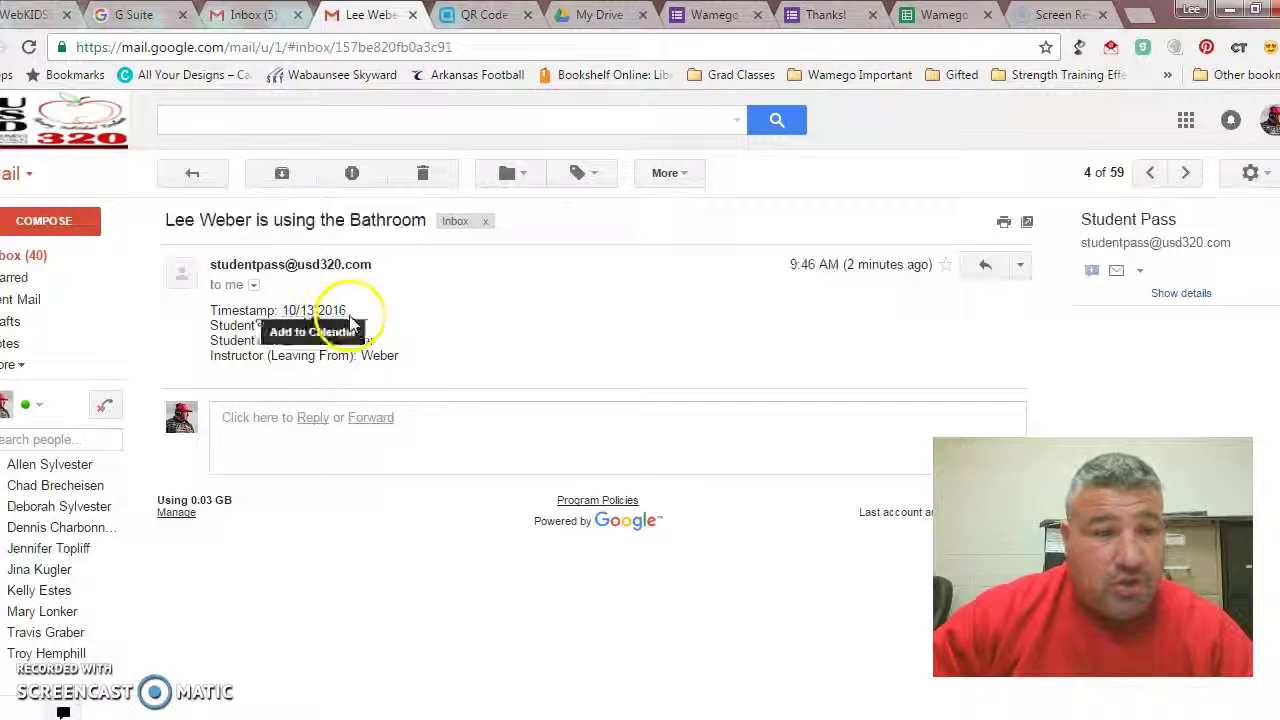
pyautogui.click(920, 16)
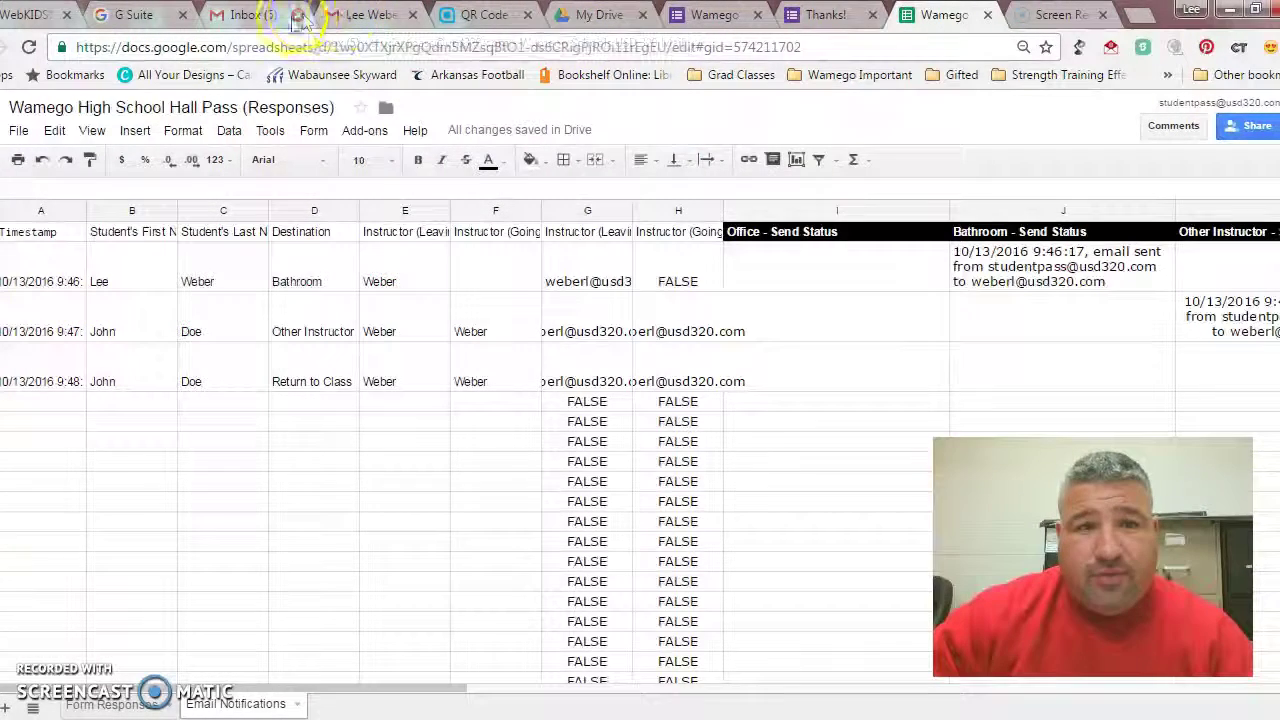
pyautogui.click(341, 16)
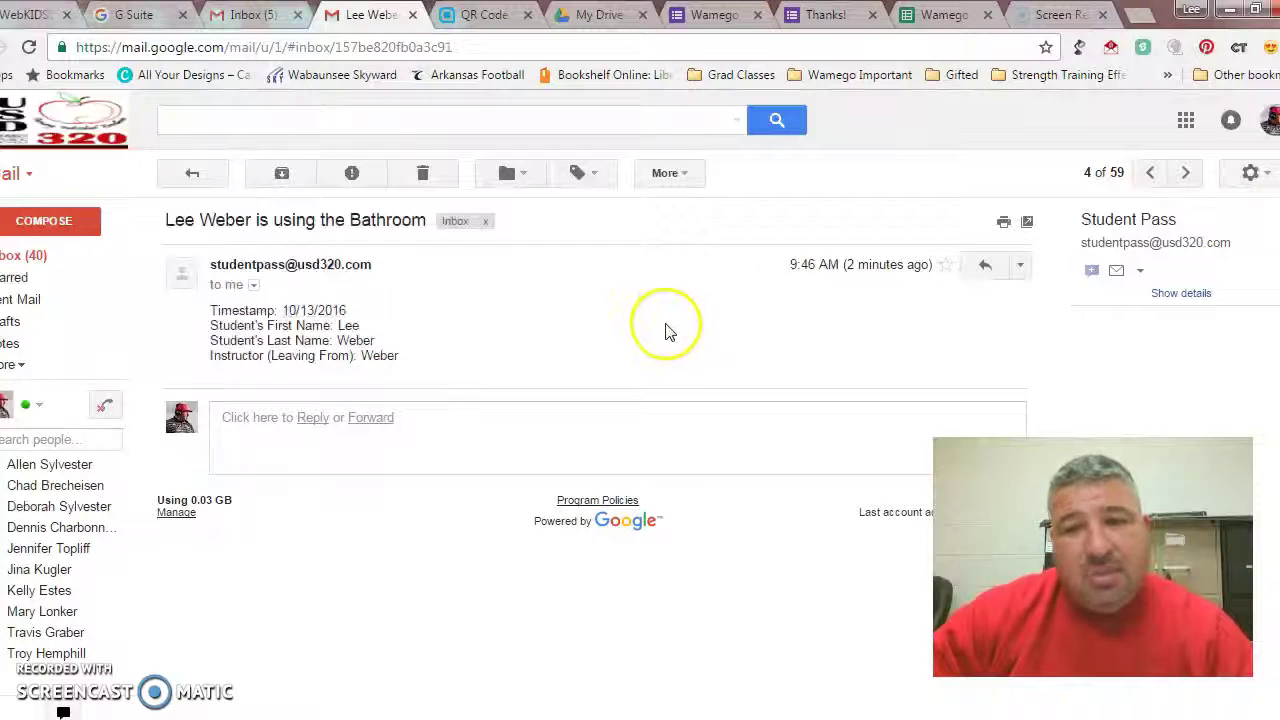
# Step: Read the student pass notifications about coming to class, having left class, and returning to class
pyautogui.click(193, 174)
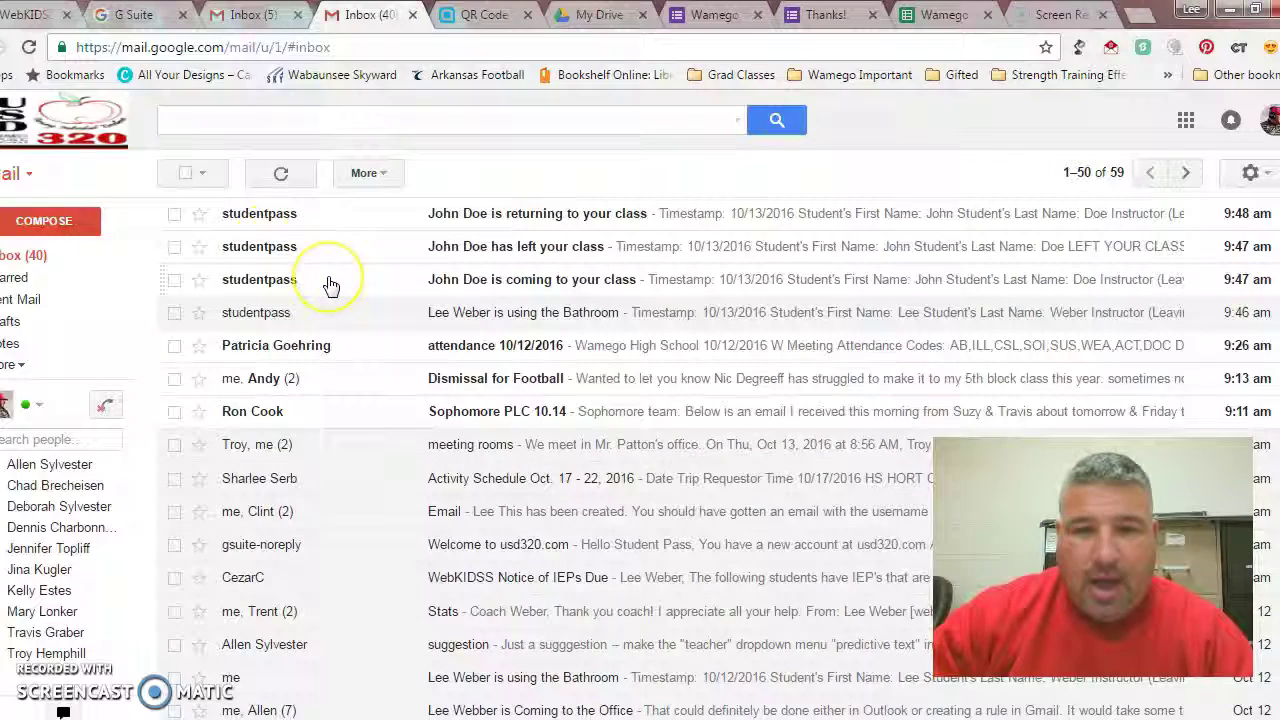
pyautogui.click(458, 280)
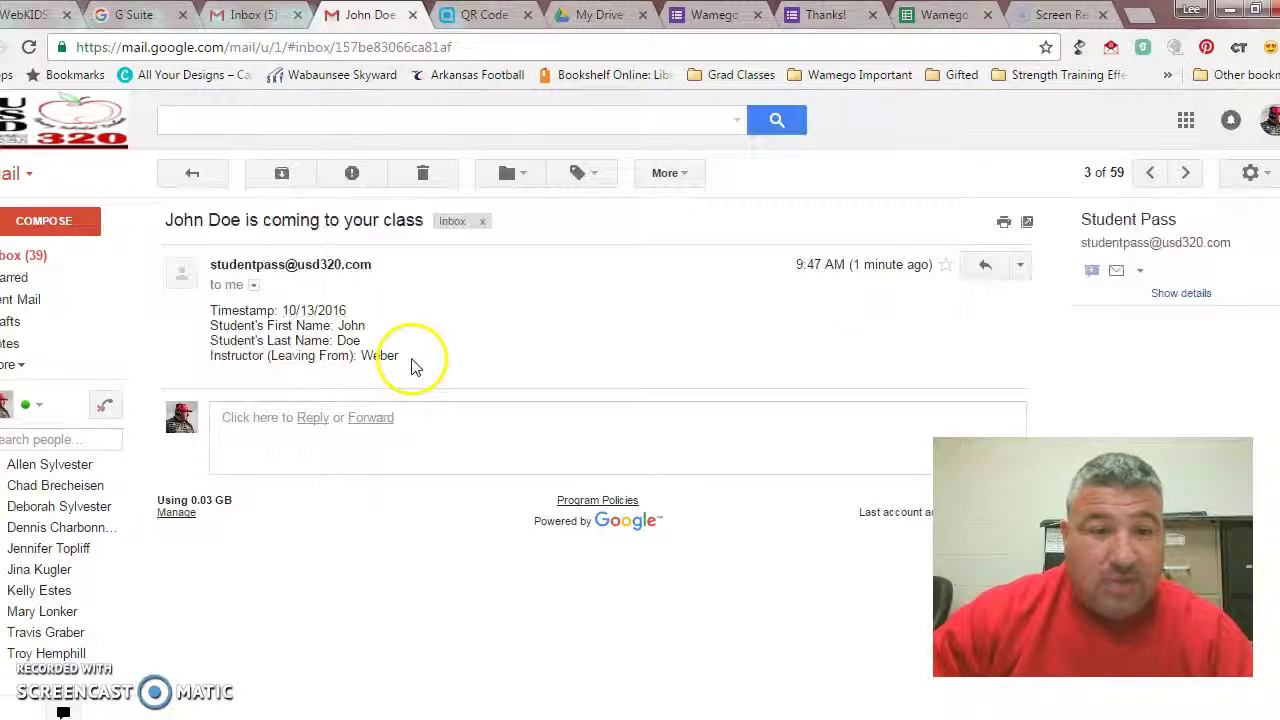
pyautogui.click(182, 174)
pyautogui.click(630, 247)
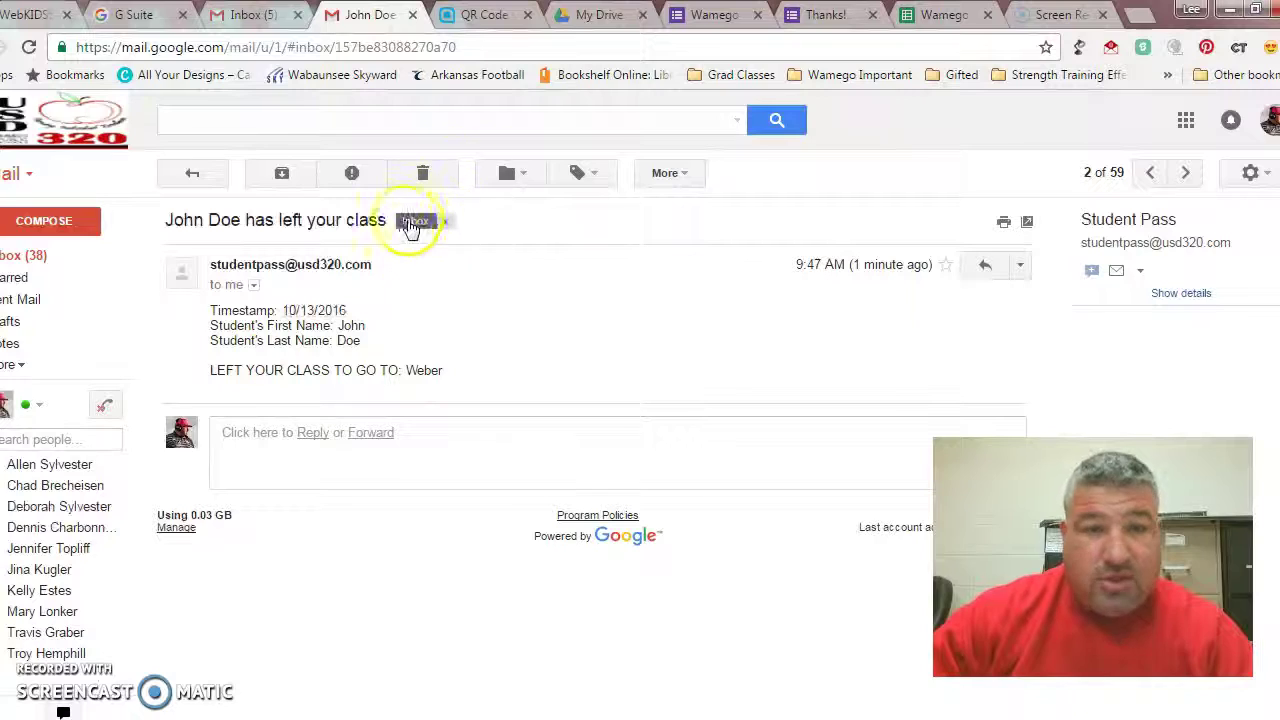
pyautogui.click(186, 172)
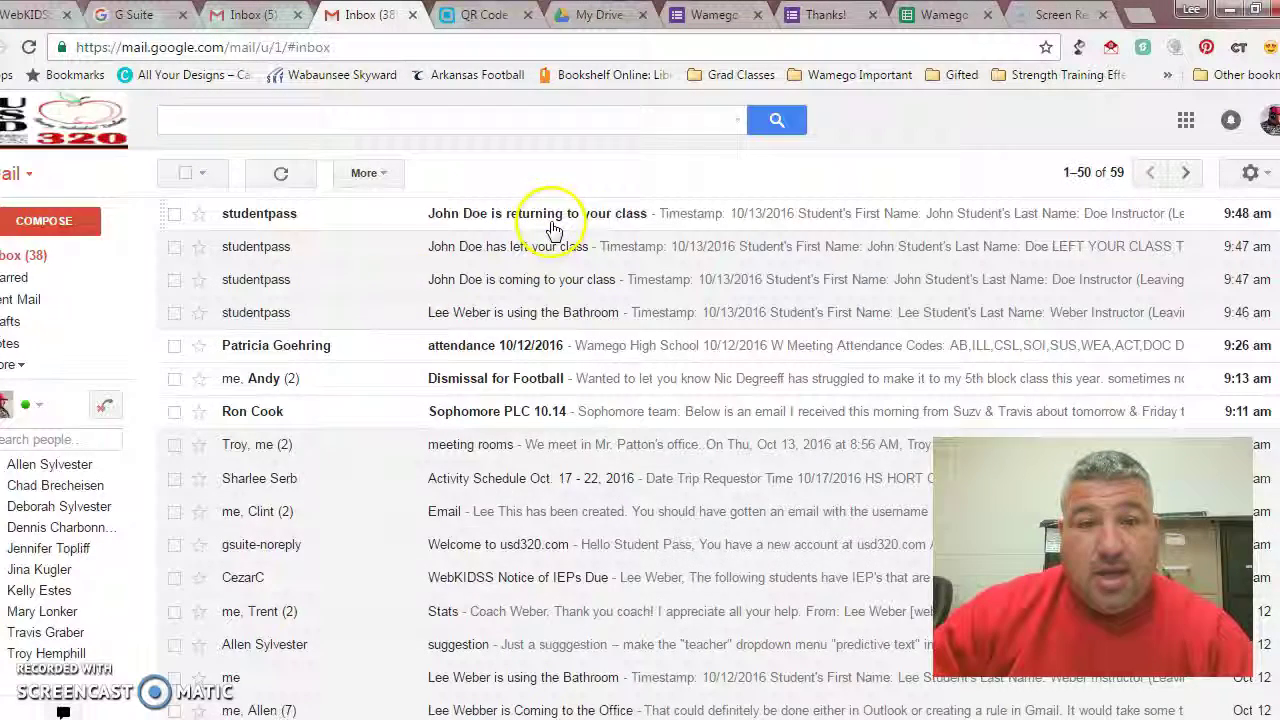
pyautogui.click(552, 216)
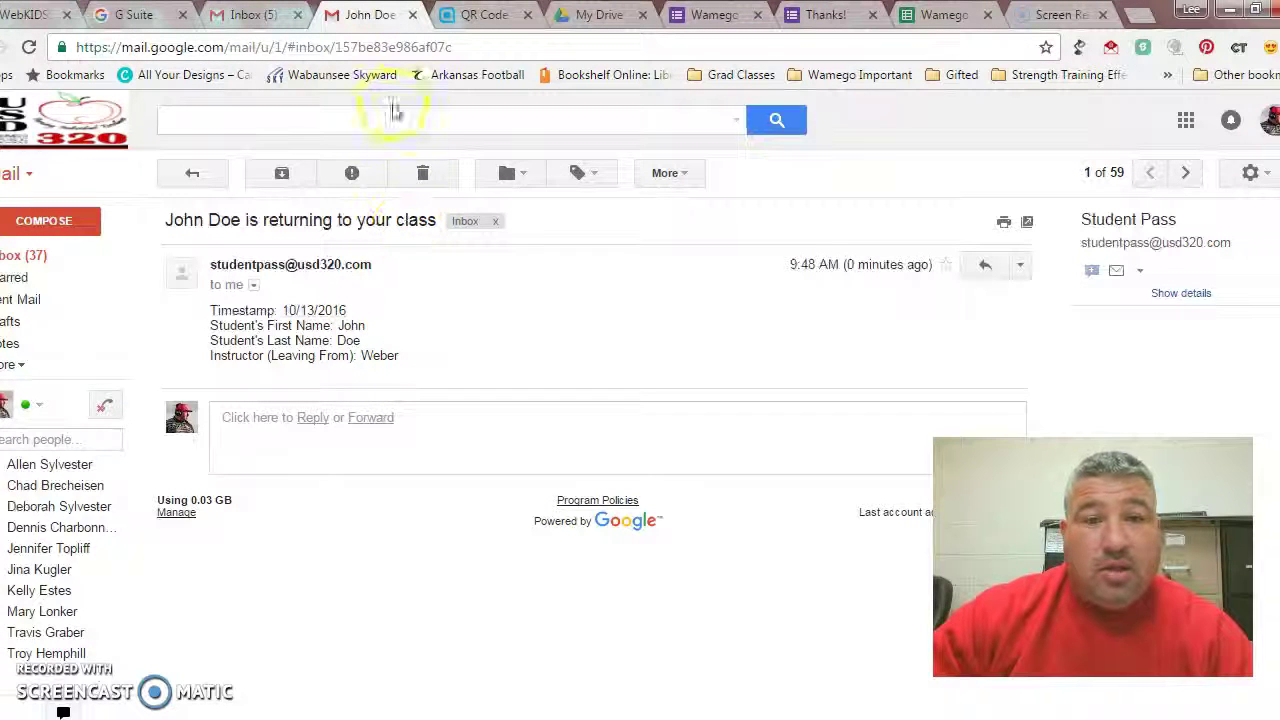
# Step: Return to the responses spreadsheet and open the nested IF formula for the leaving instructor's email in cell G2
pyautogui.click(928, 14)
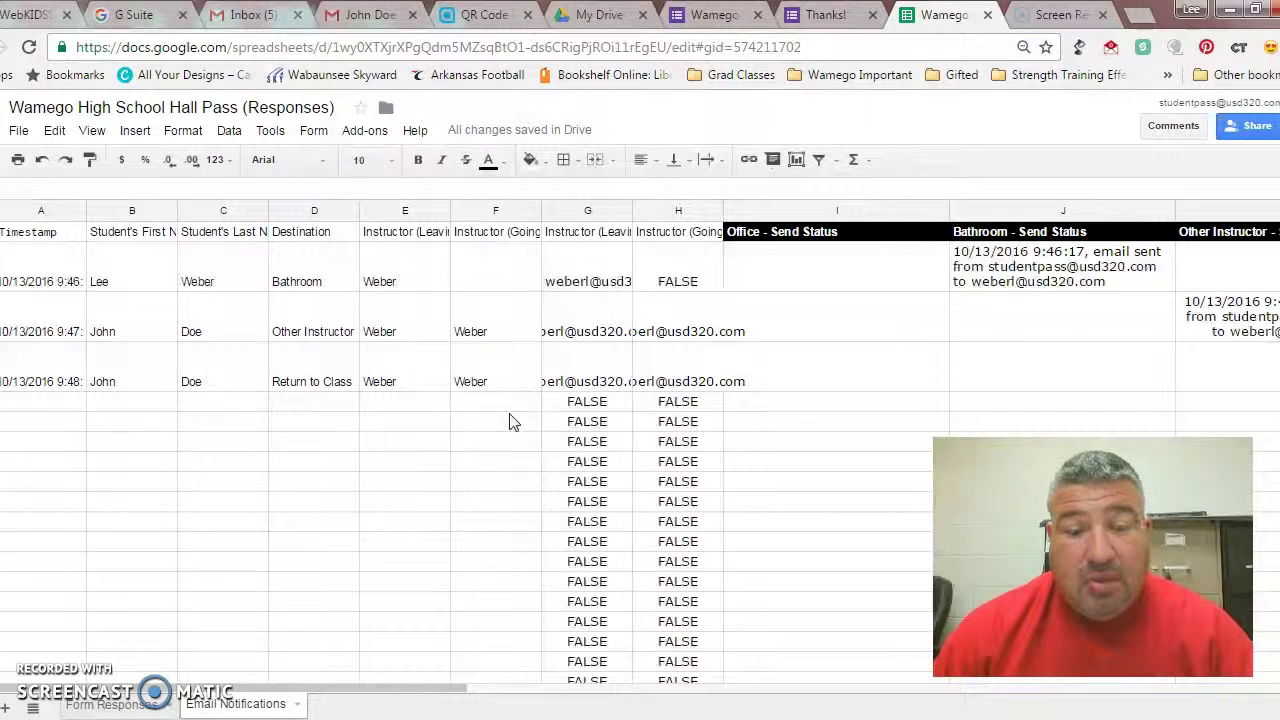
pyautogui.click(584, 284)
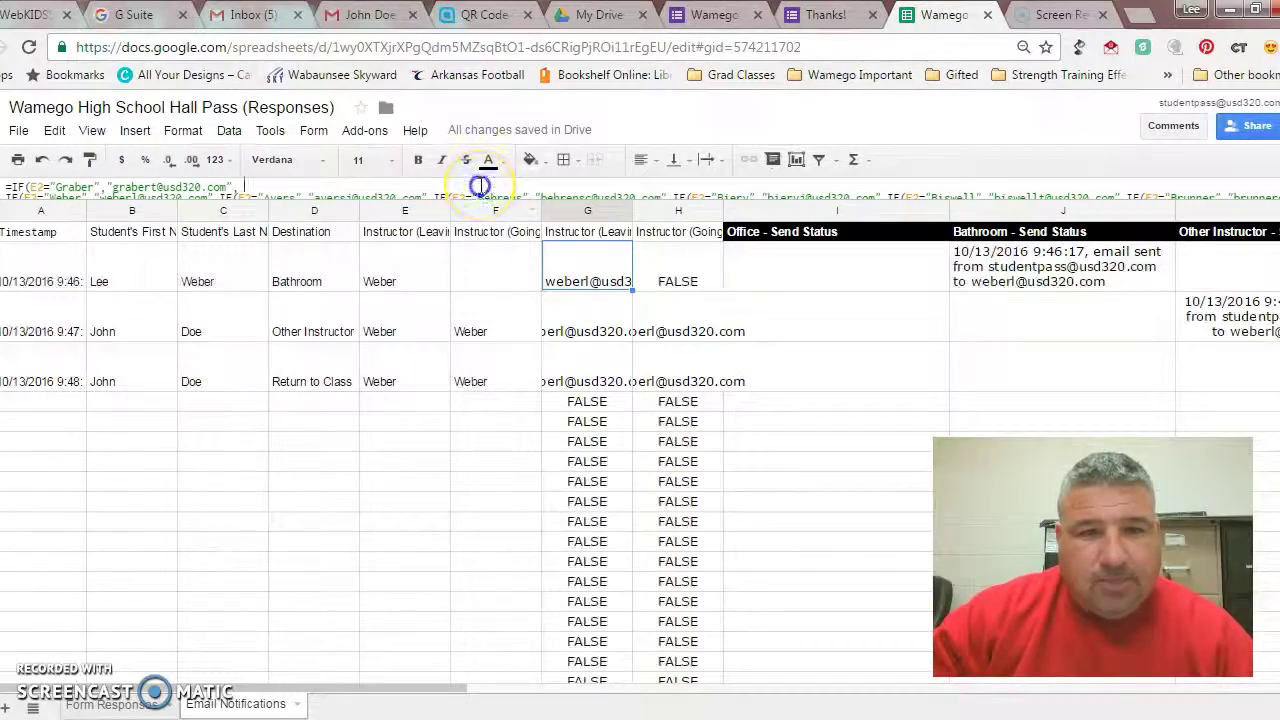
pyautogui.click(480, 186)
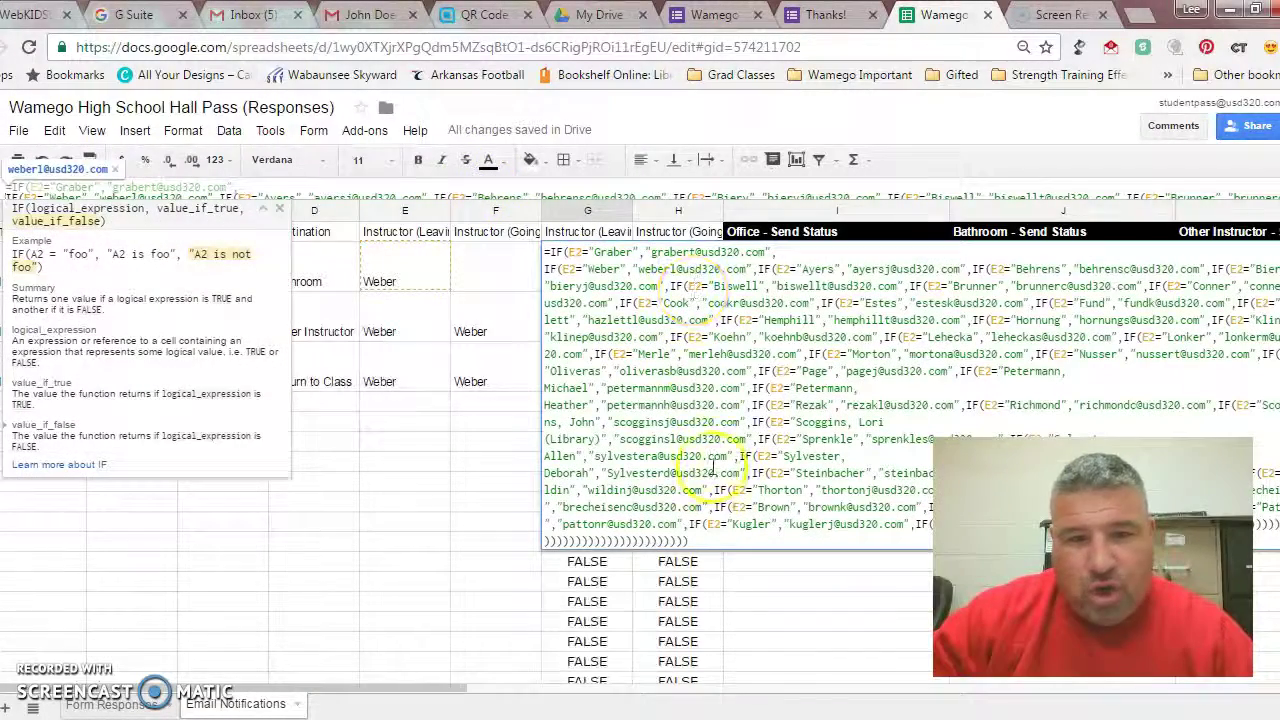
pyautogui.click(468, 448)
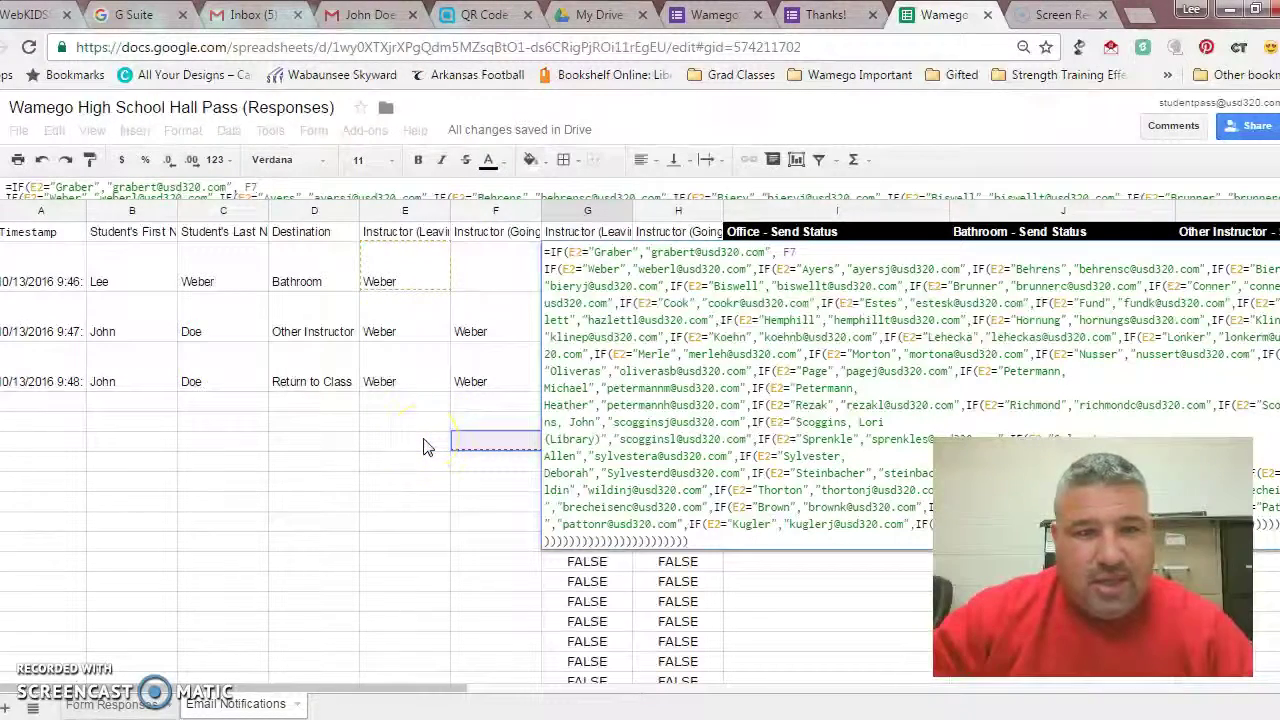
pyautogui.press('BackSpace')
pyautogui.press('BackSpace')
pyautogui.press('BackSpace')
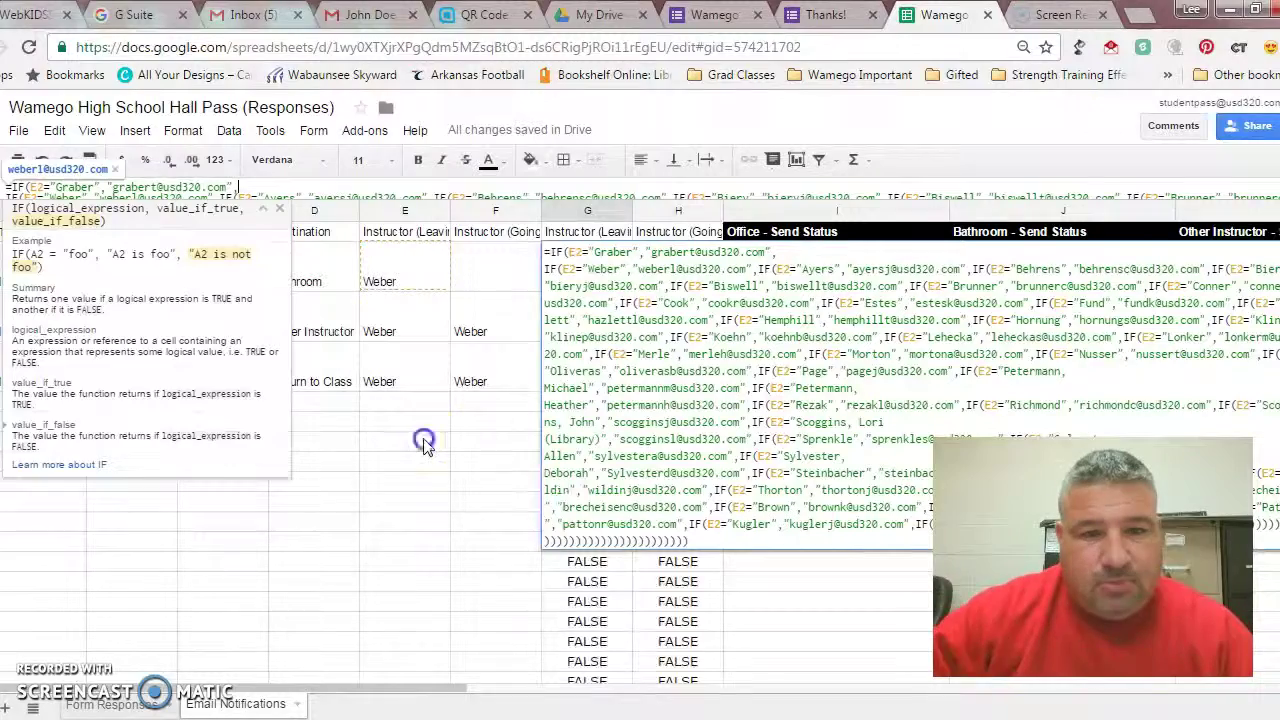
pyautogui.click(424, 444)
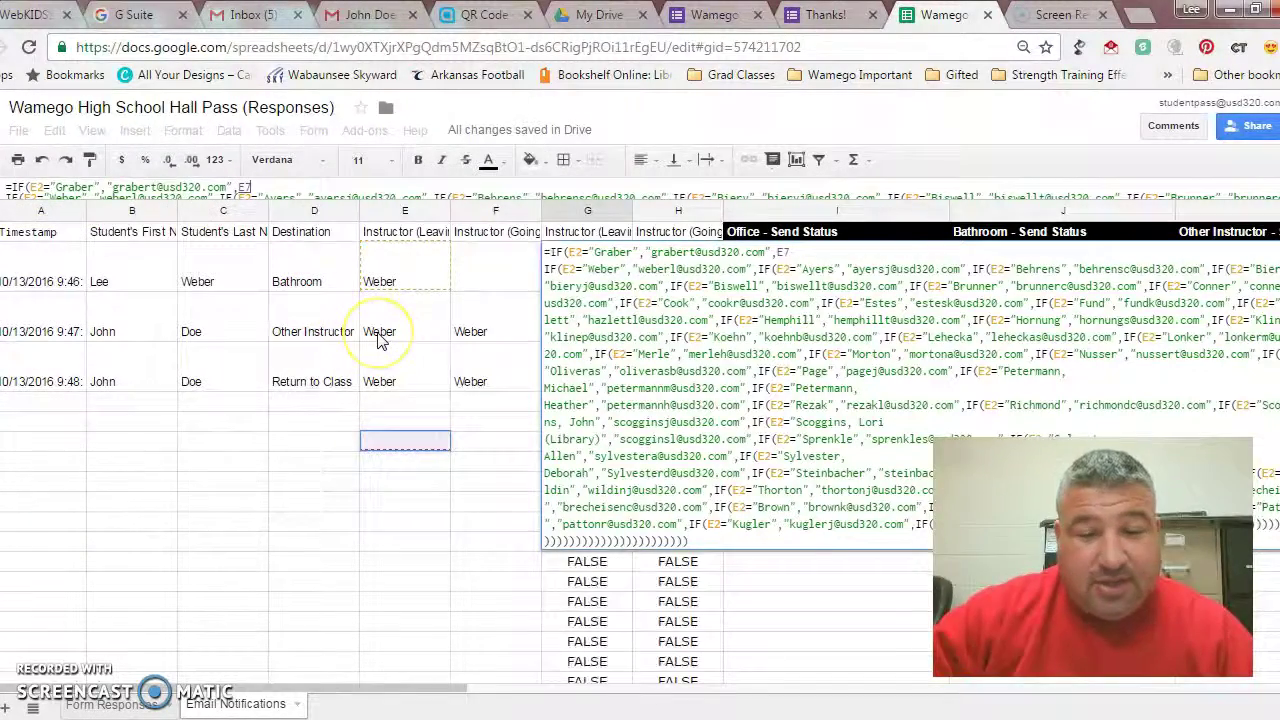
pyautogui.press('BackSpace')
pyautogui.press('BackSpace')
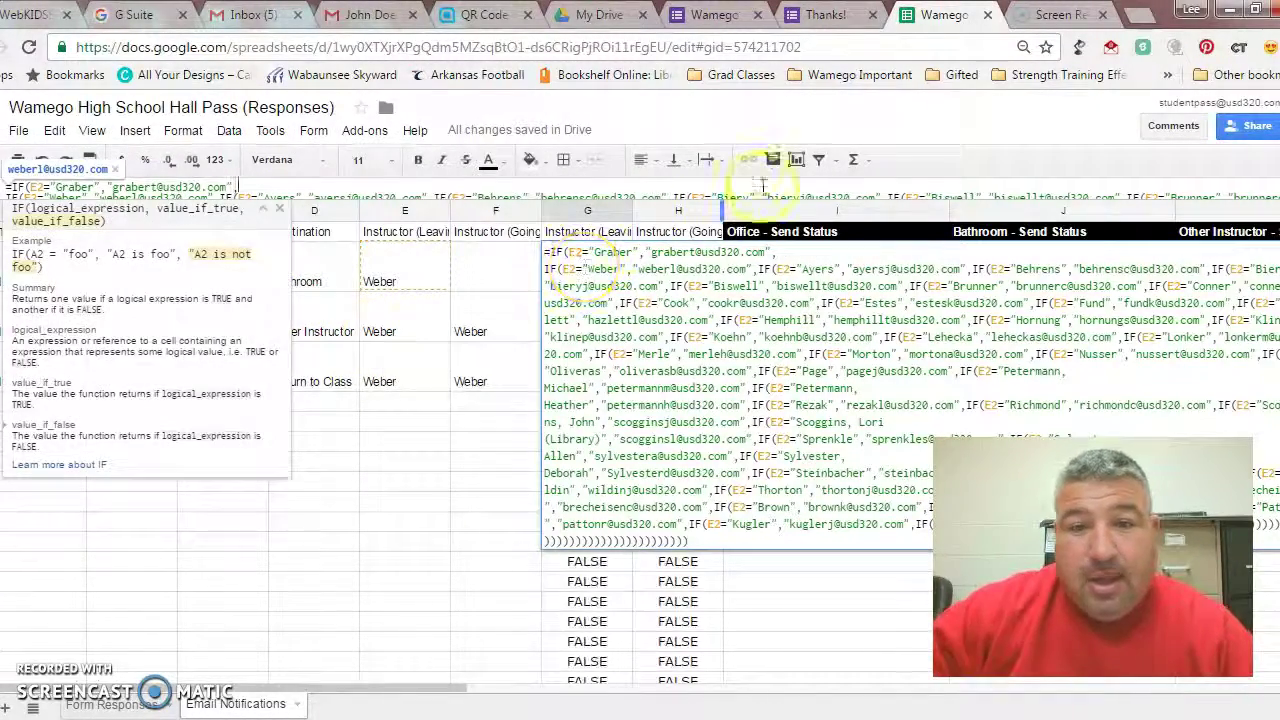